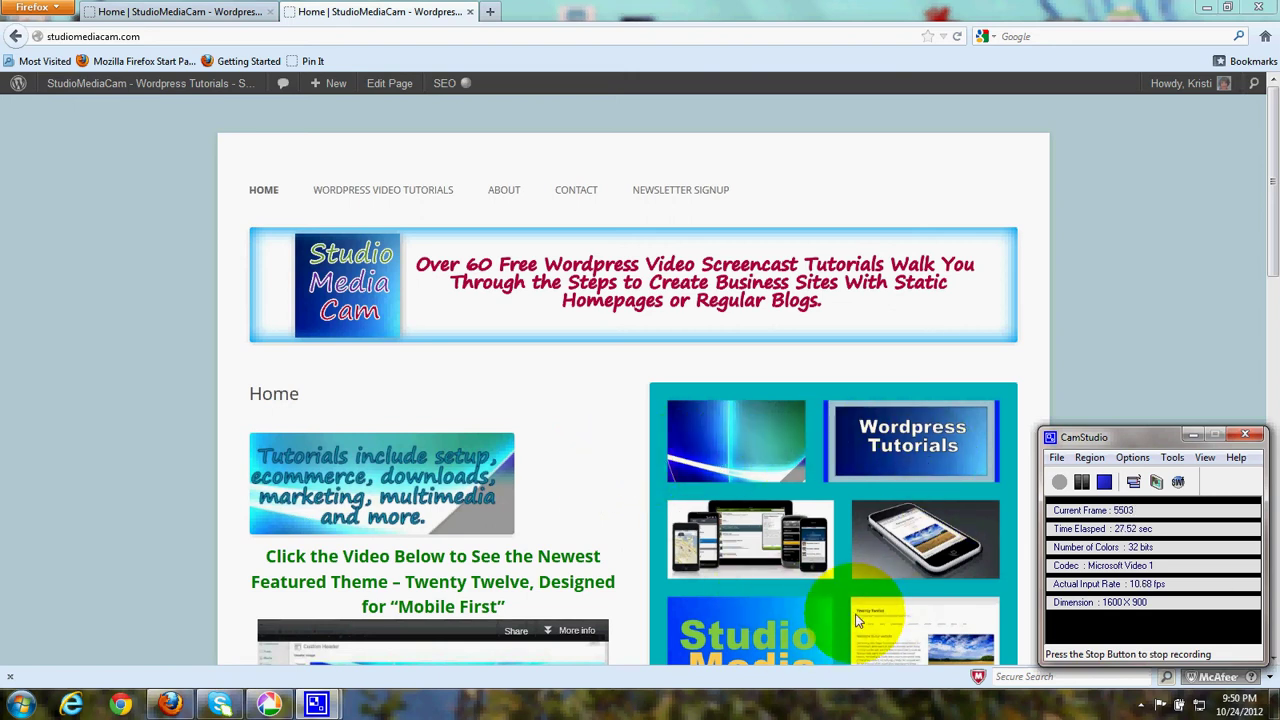
Open the Home page for editing from Dashboard > Pages > All Pages.
drag(1262, 186, 1276, 370)
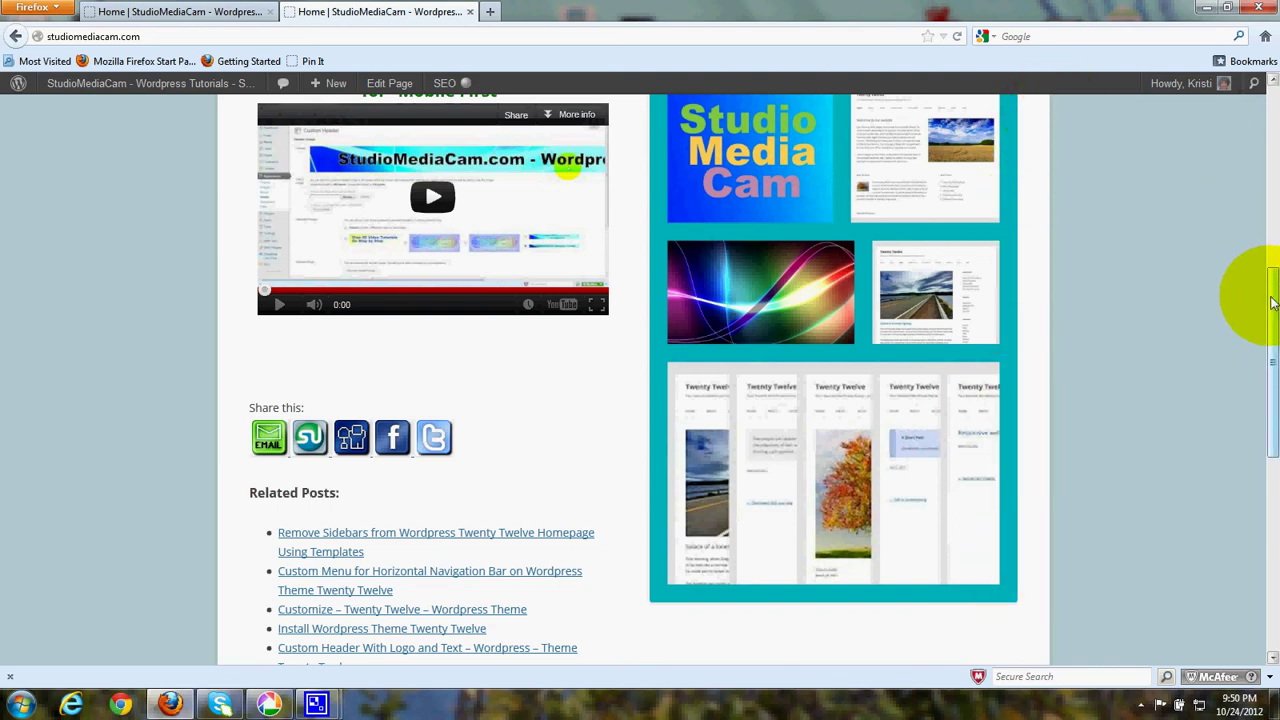
drag(1273, 292, 1268, 128)
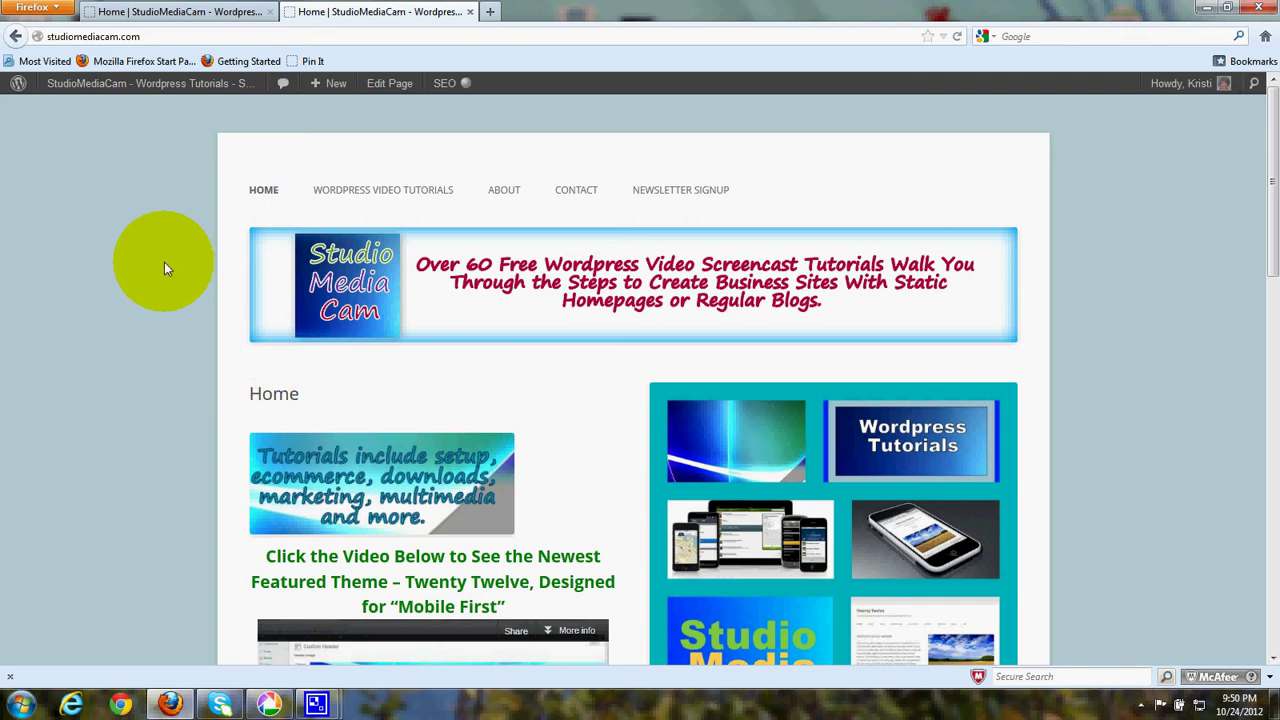
mouse_move(108, 78)
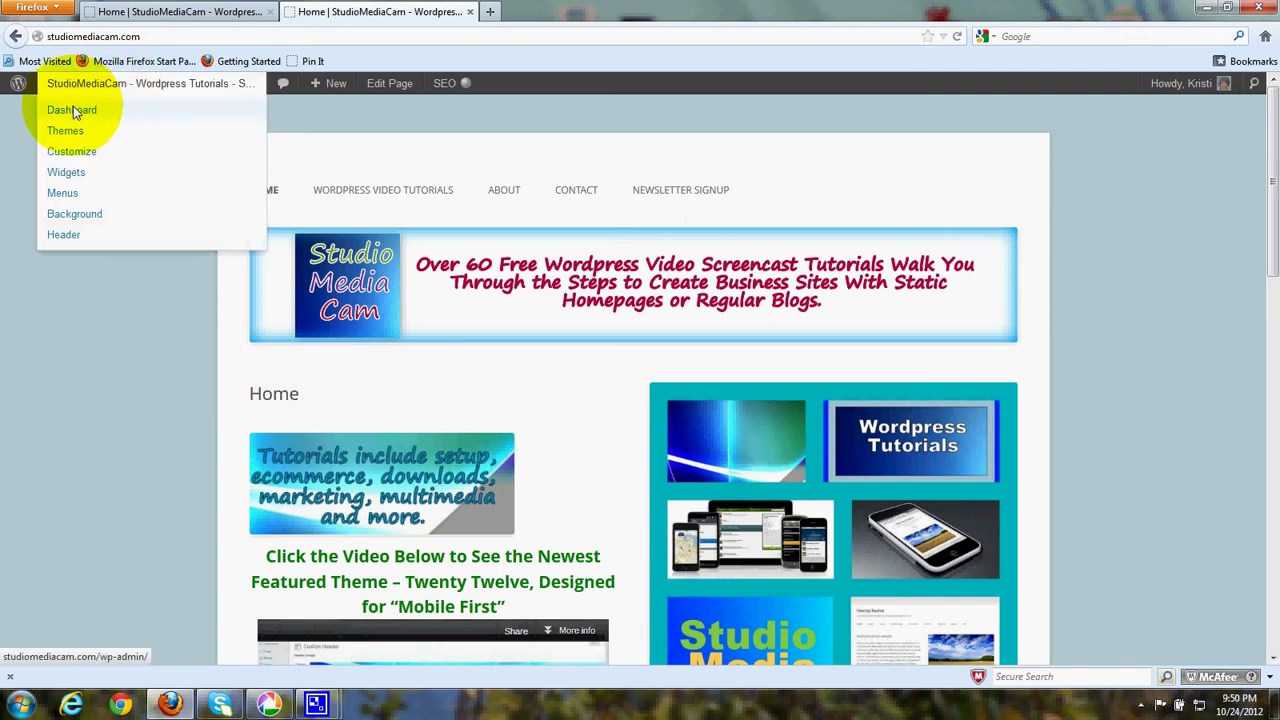
click(75, 112)
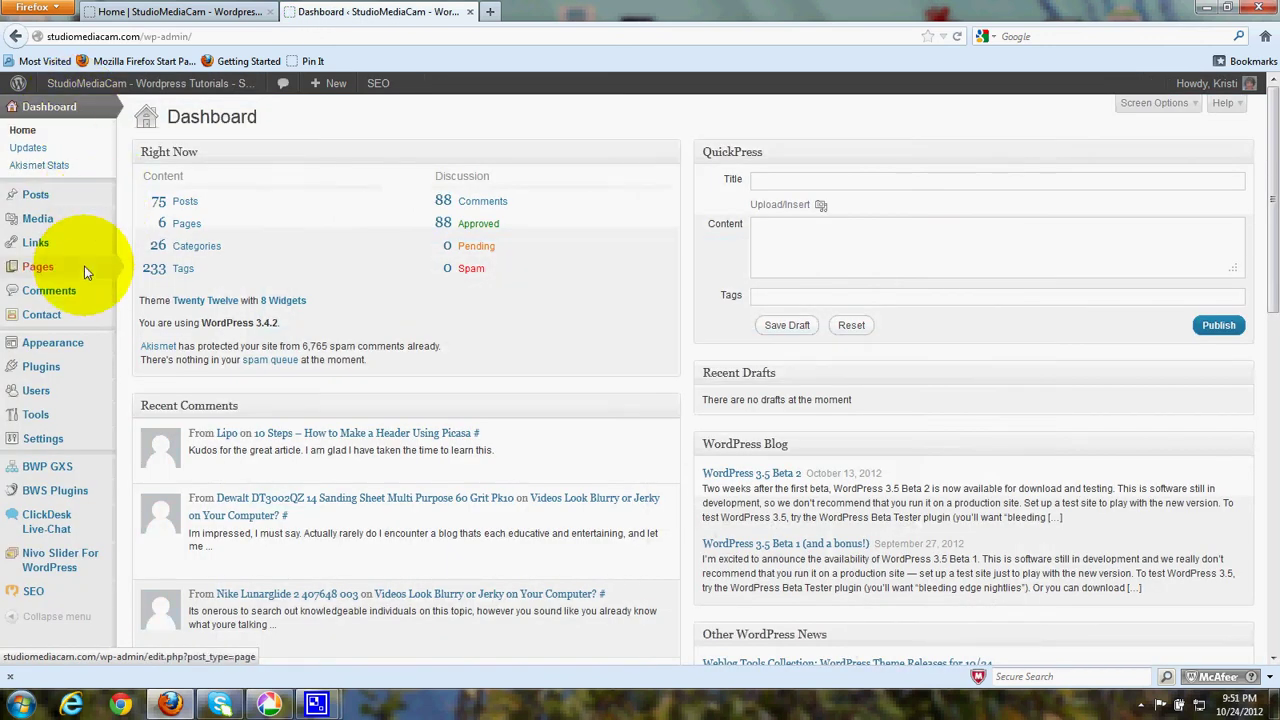
mouse_move(84, 266)
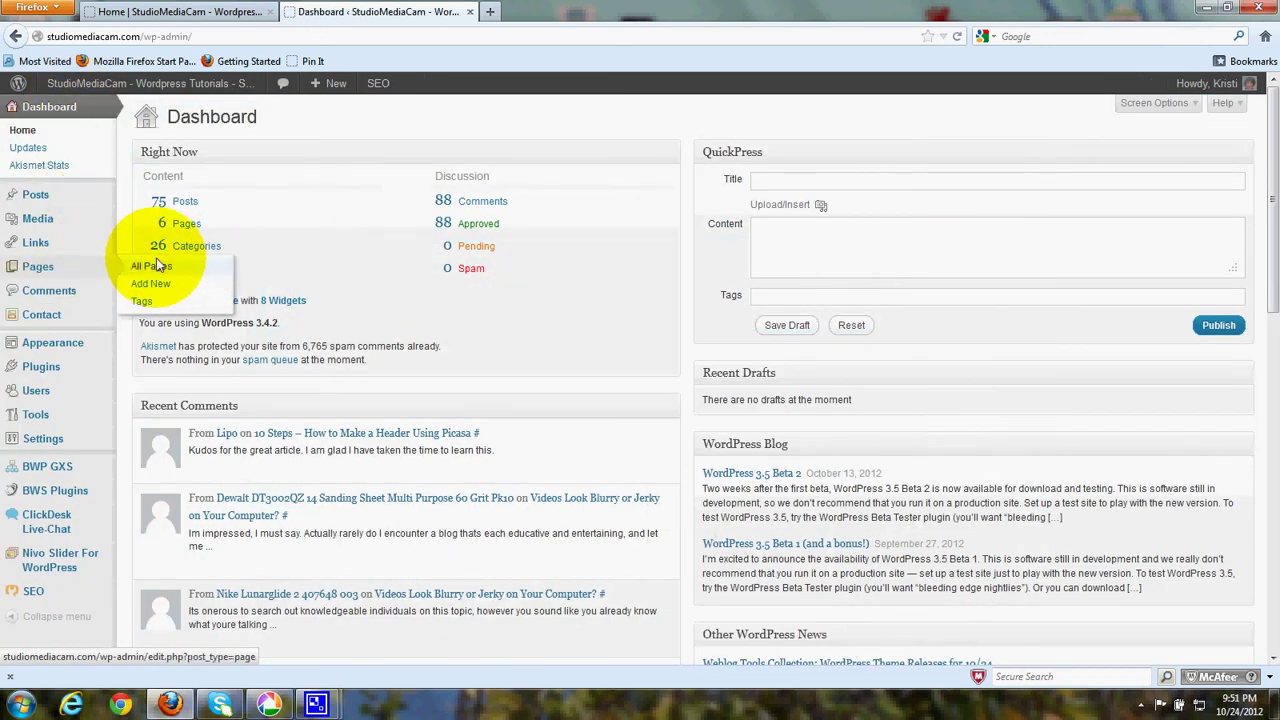
click(157, 265)
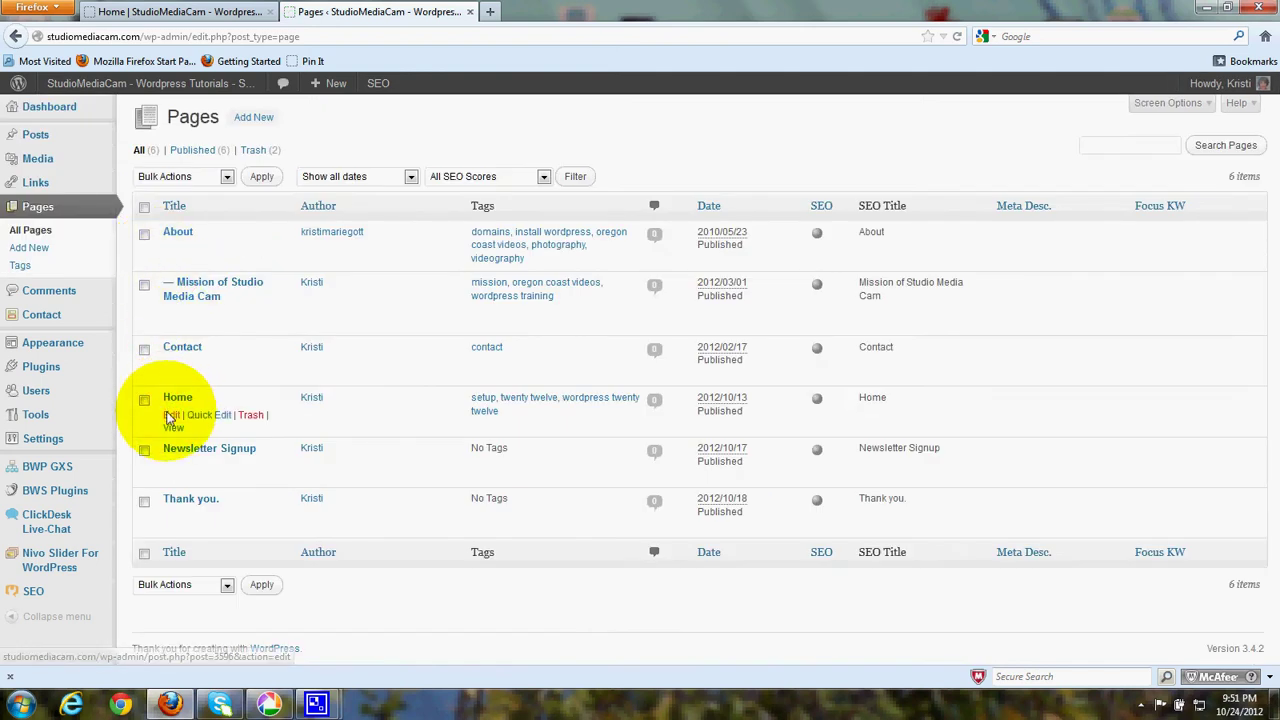
click(169, 416)
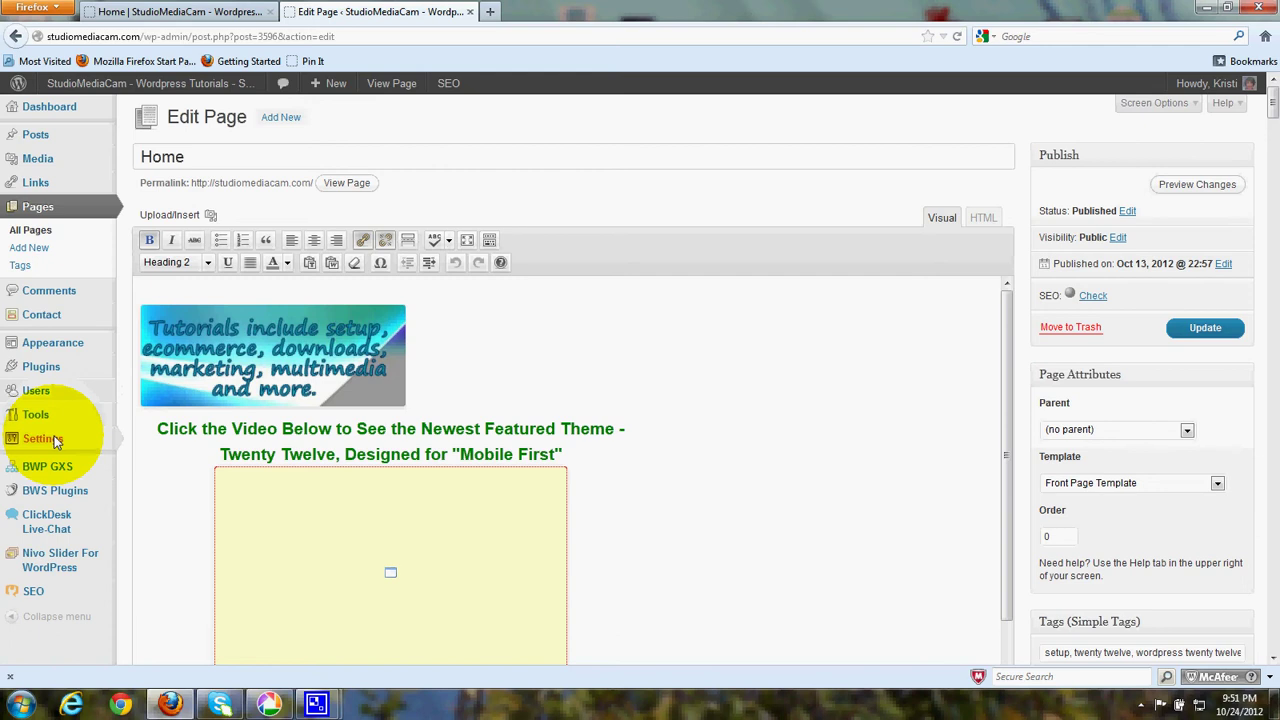
mouse_move(56, 440)
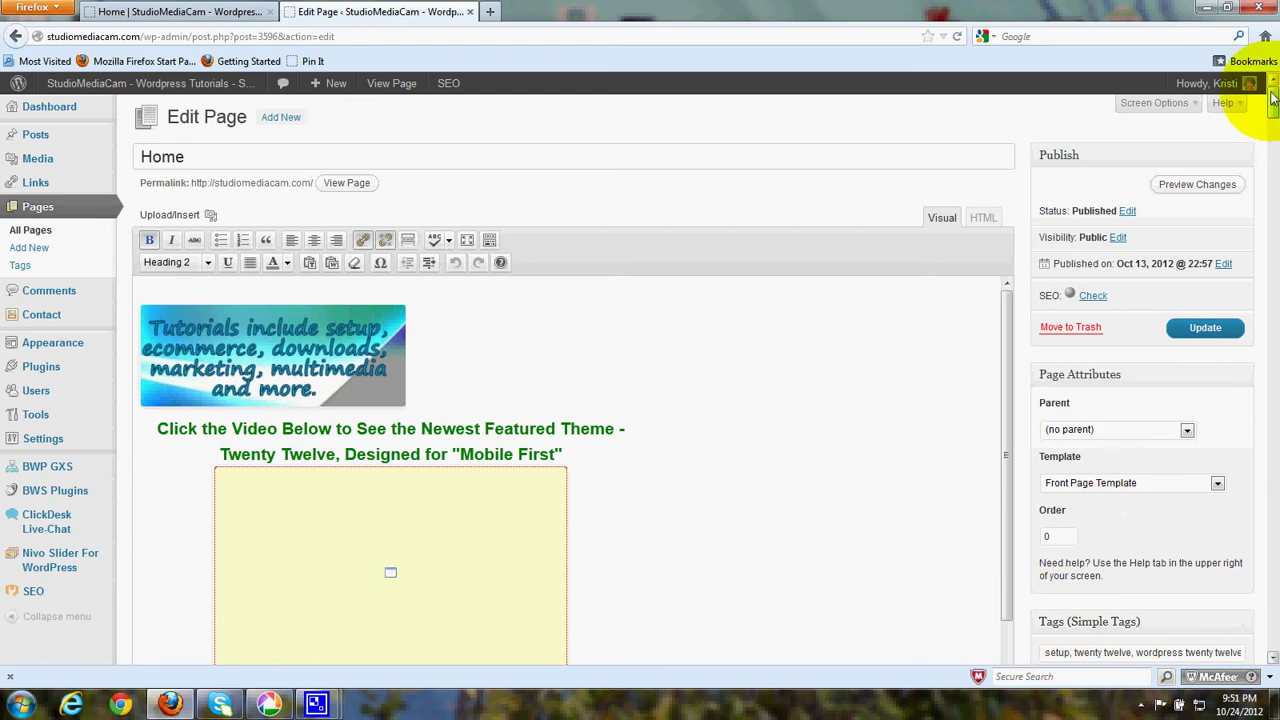
drag(1273, 100, 1272, 120)
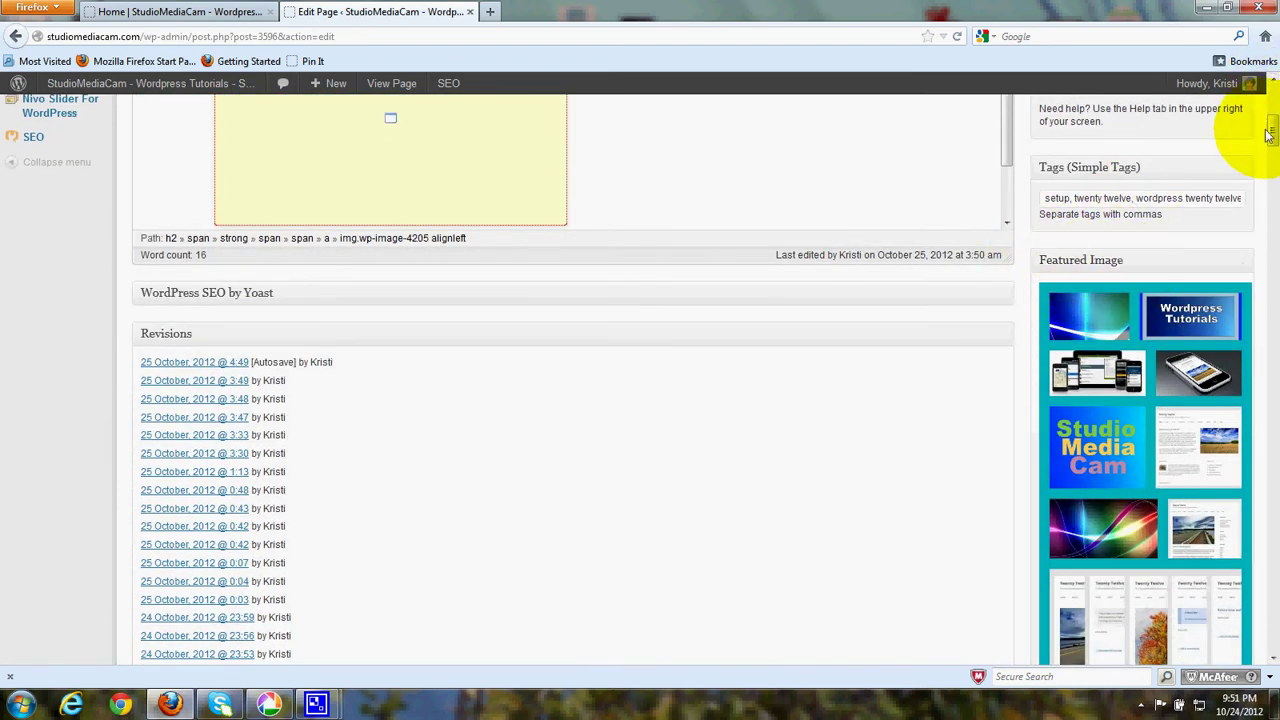
drag(1273, 128, 1273, 148)
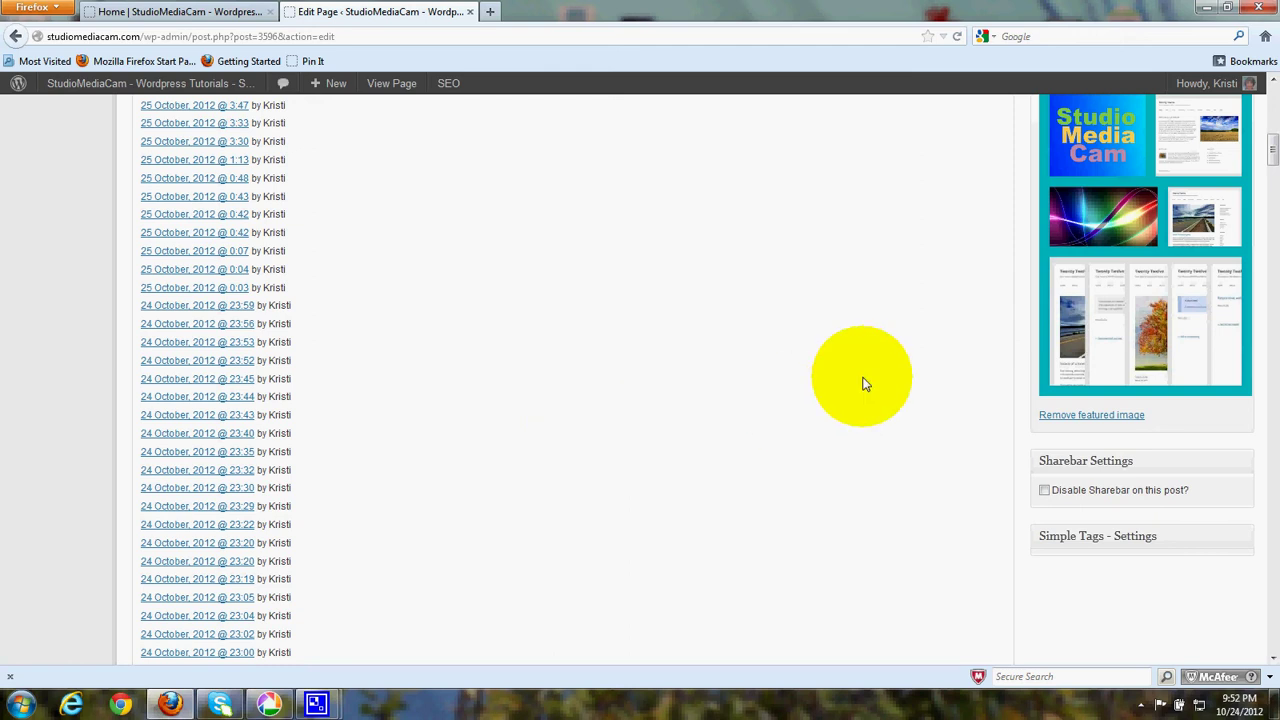
drag(1270, 150, 1272, 100)
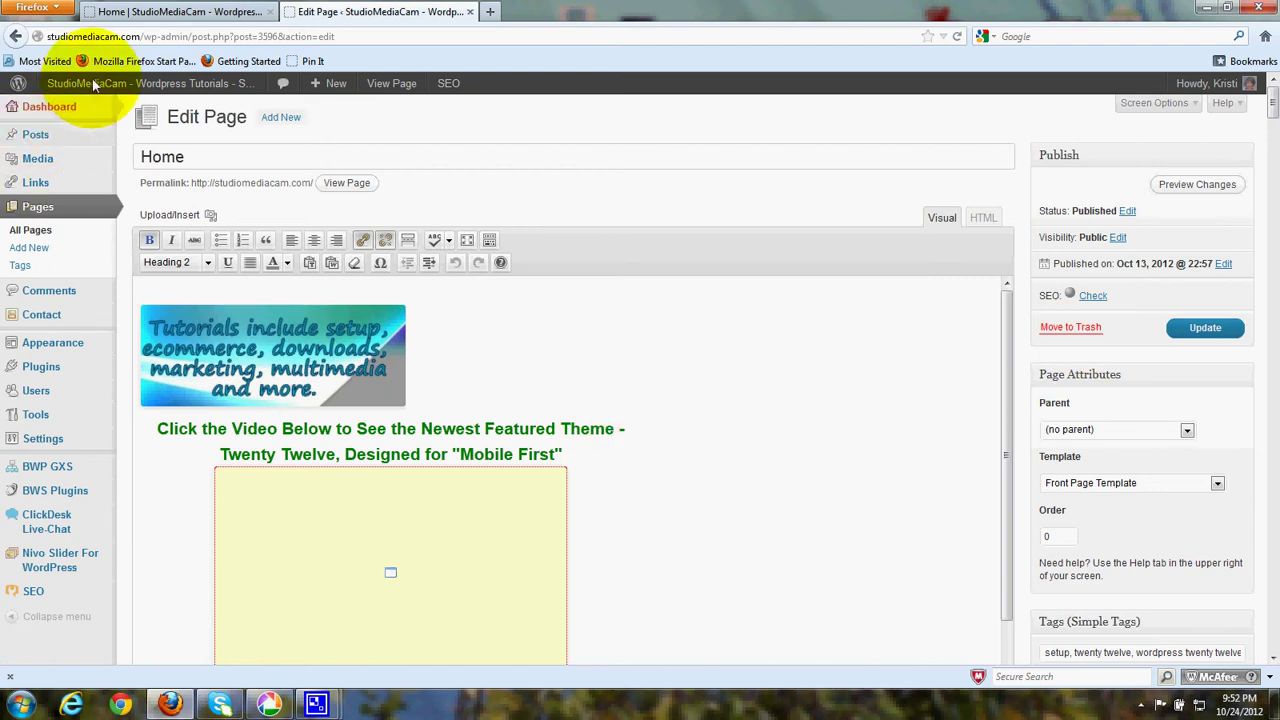
Visit the live home page, scroll past its featured-image collage, then switch to Picasa 3.
mouse_move(92, 78)
click(88, 112)
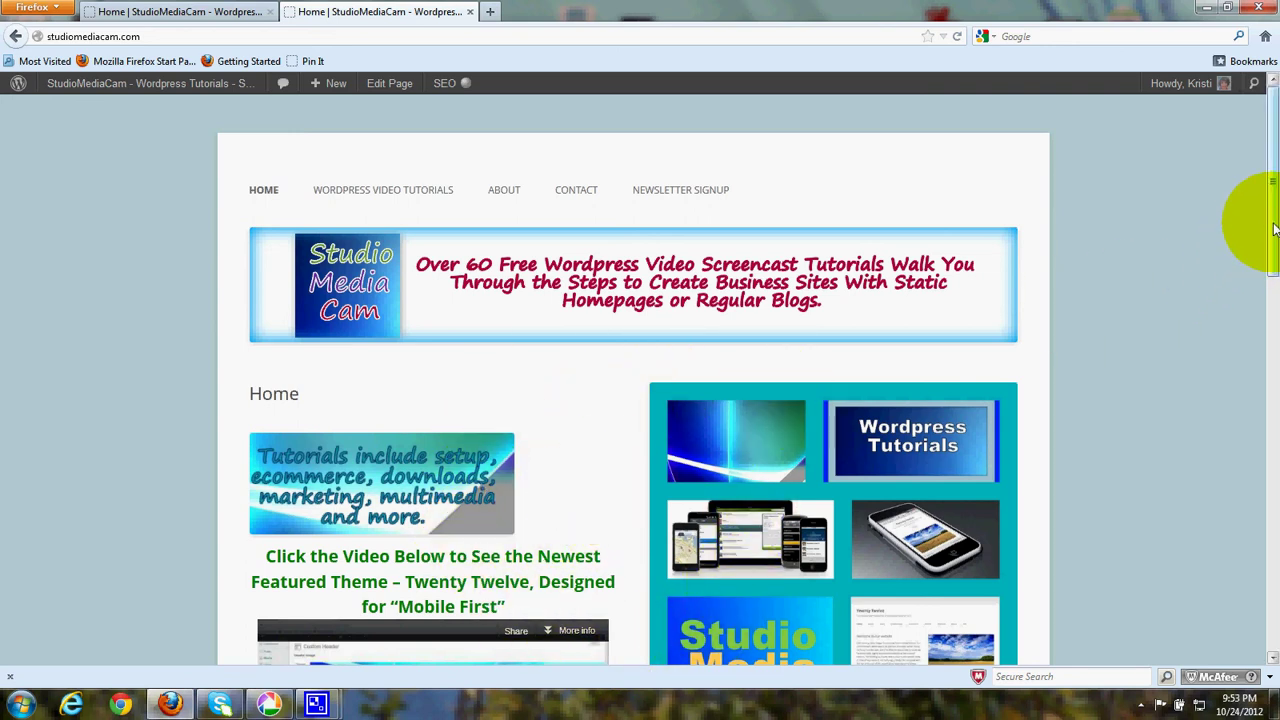
drag(1274, 228, 1276, 453)
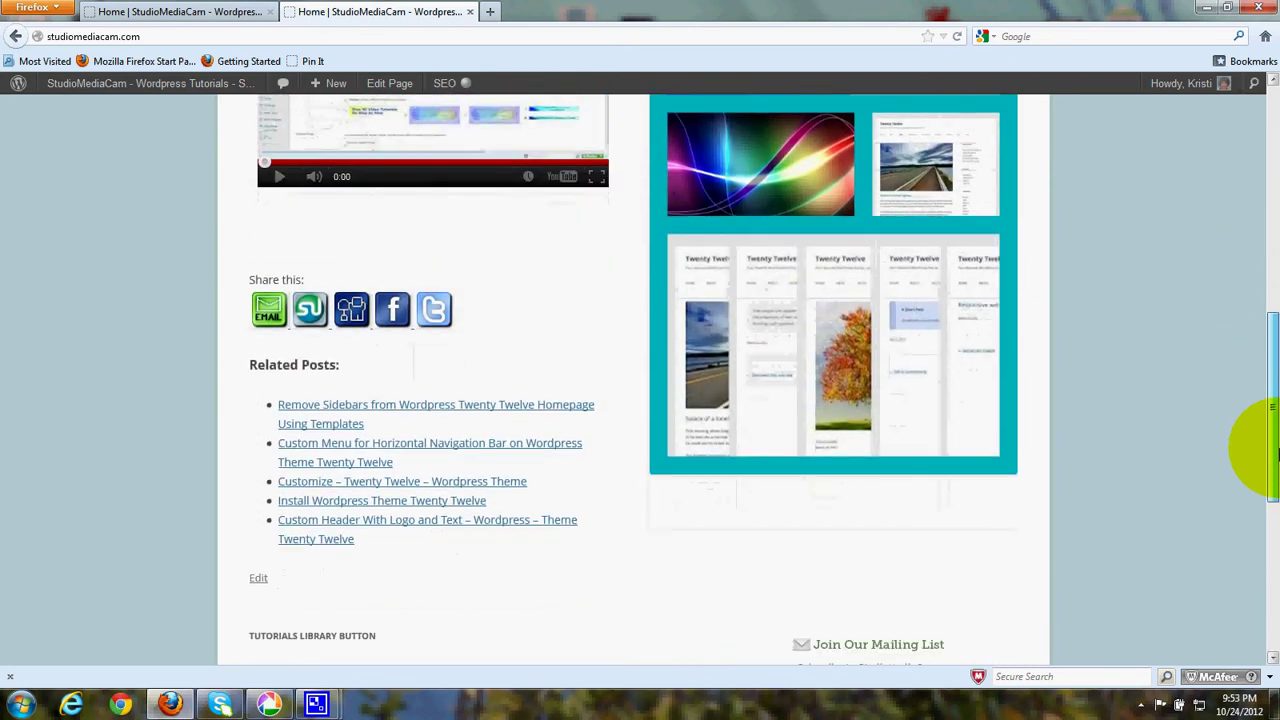
drag(1272, 452, 1228, 255)
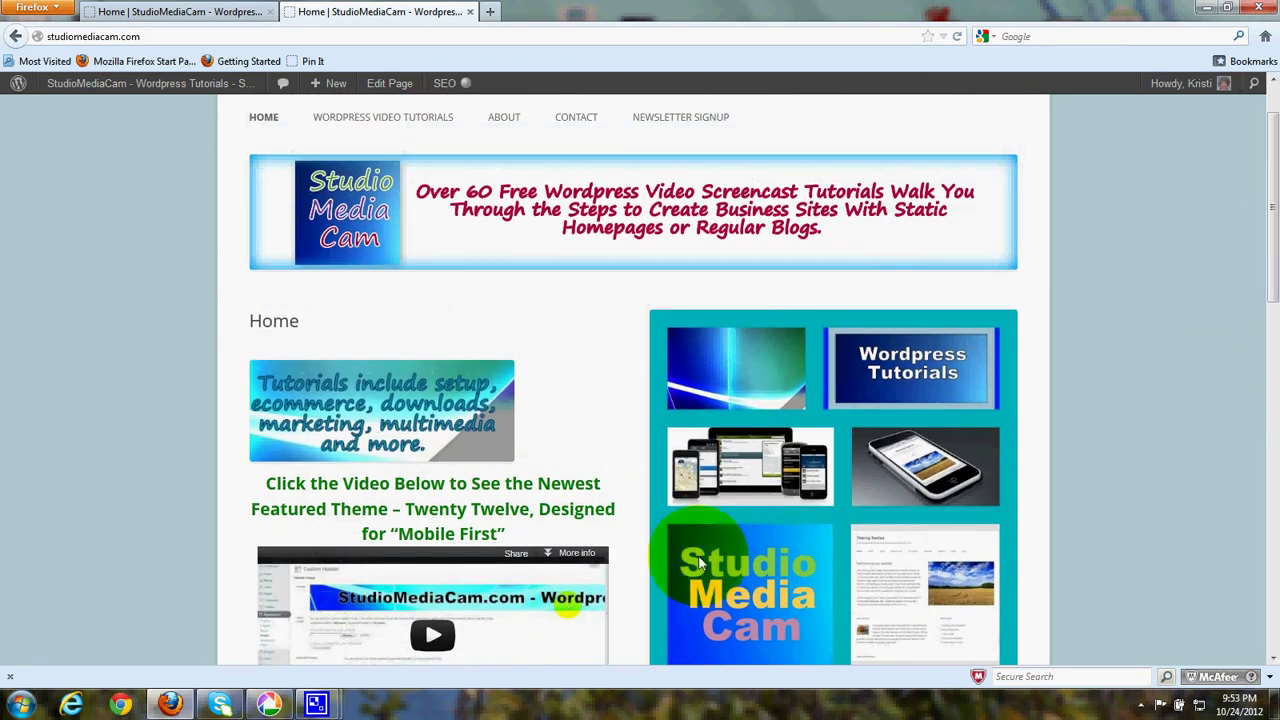
click(268, 705)
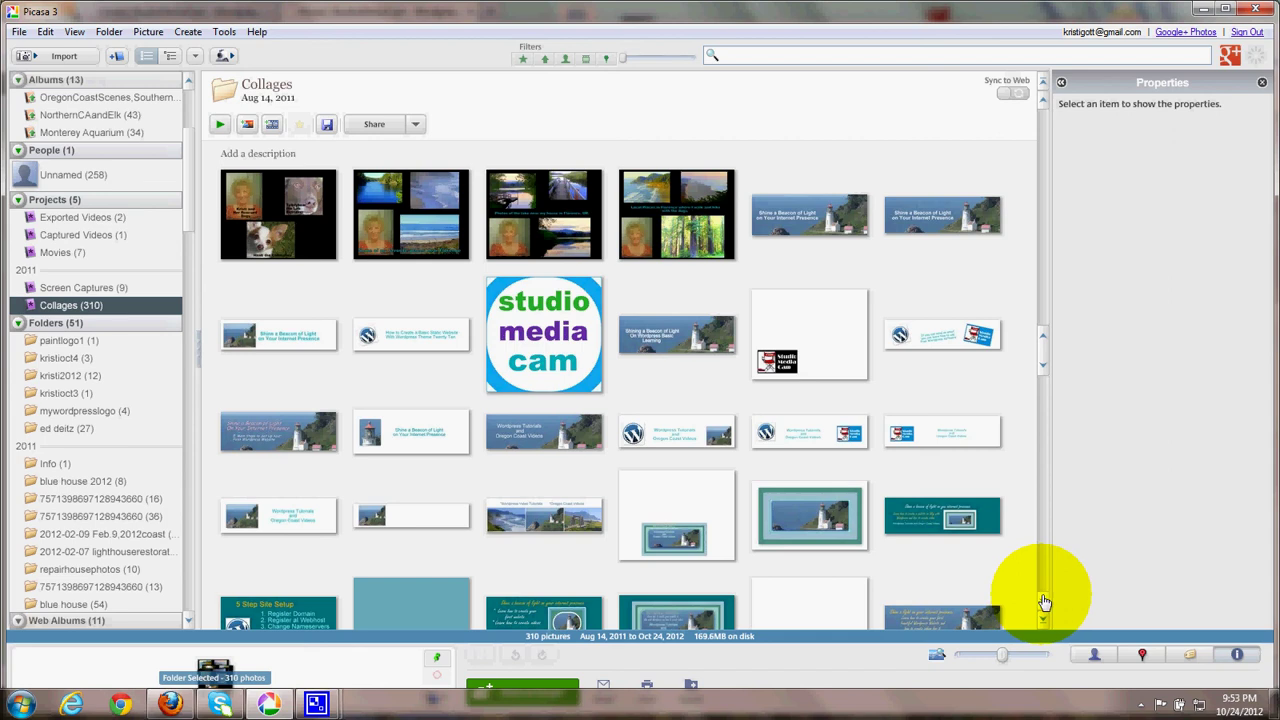
Browse the Collages folder, selecting the Targeting, tutorials banner and Free Wordpress Tutorials collages.
scroll(1043, 602, down, 3)
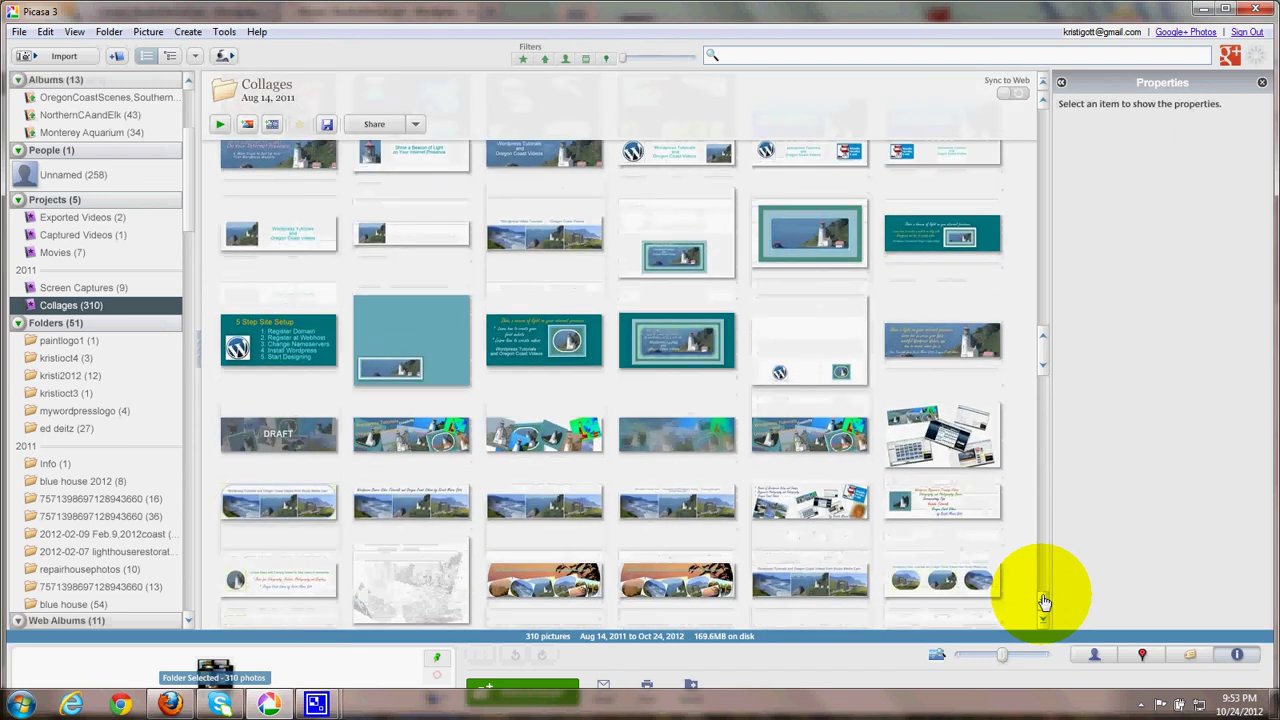
scroll(1043, 602, down, 4)
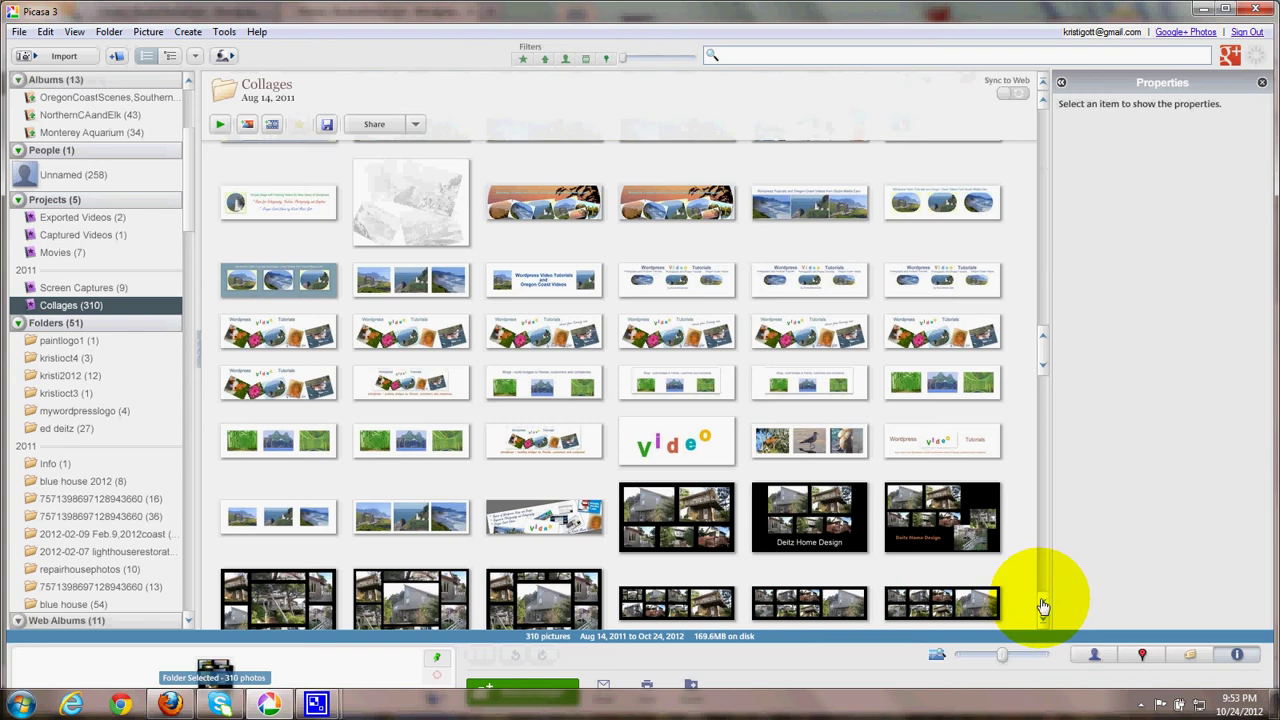
scroll(1043, 607, down, 6)
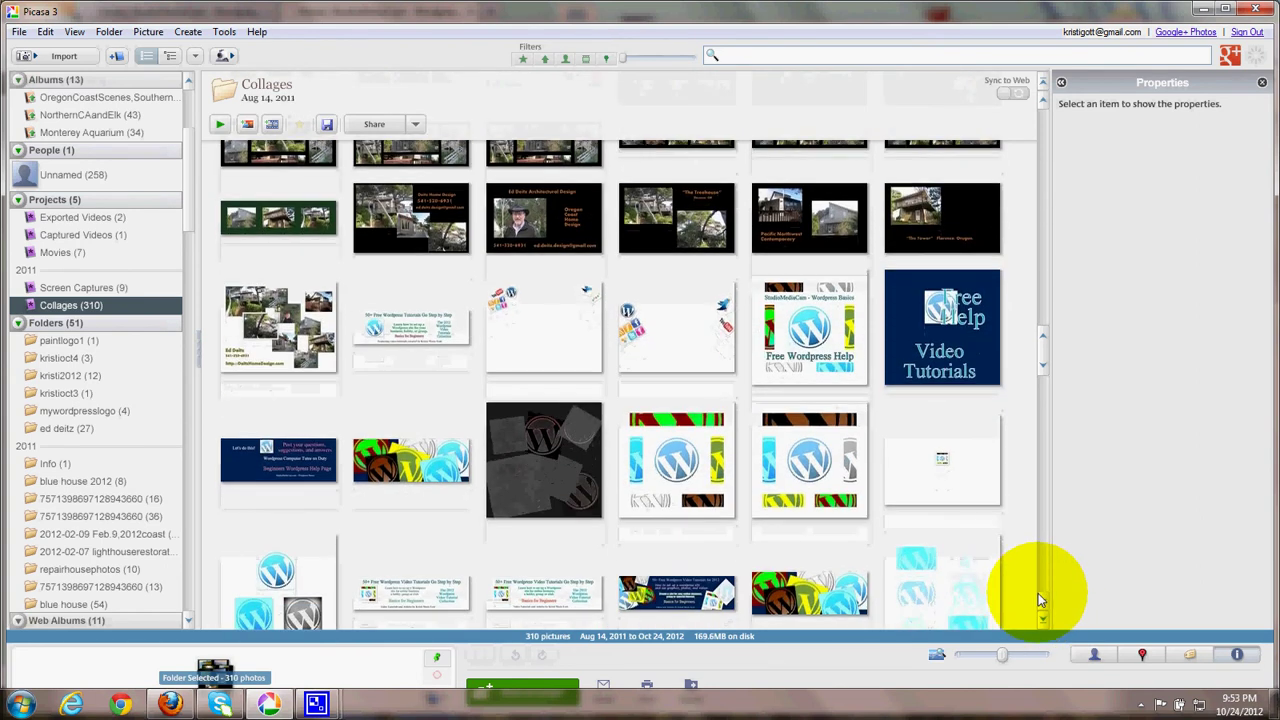
scroll(1046, 603, down, 10)
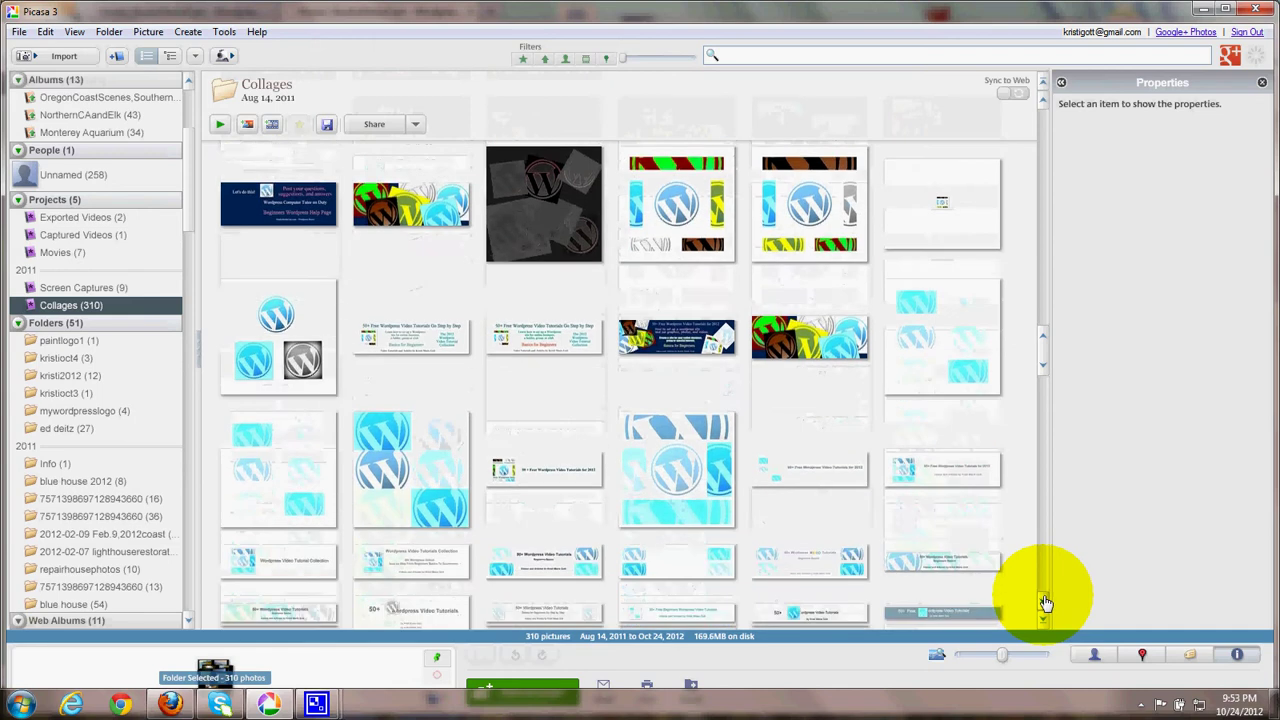
scroll(1046, 603, down, 1)
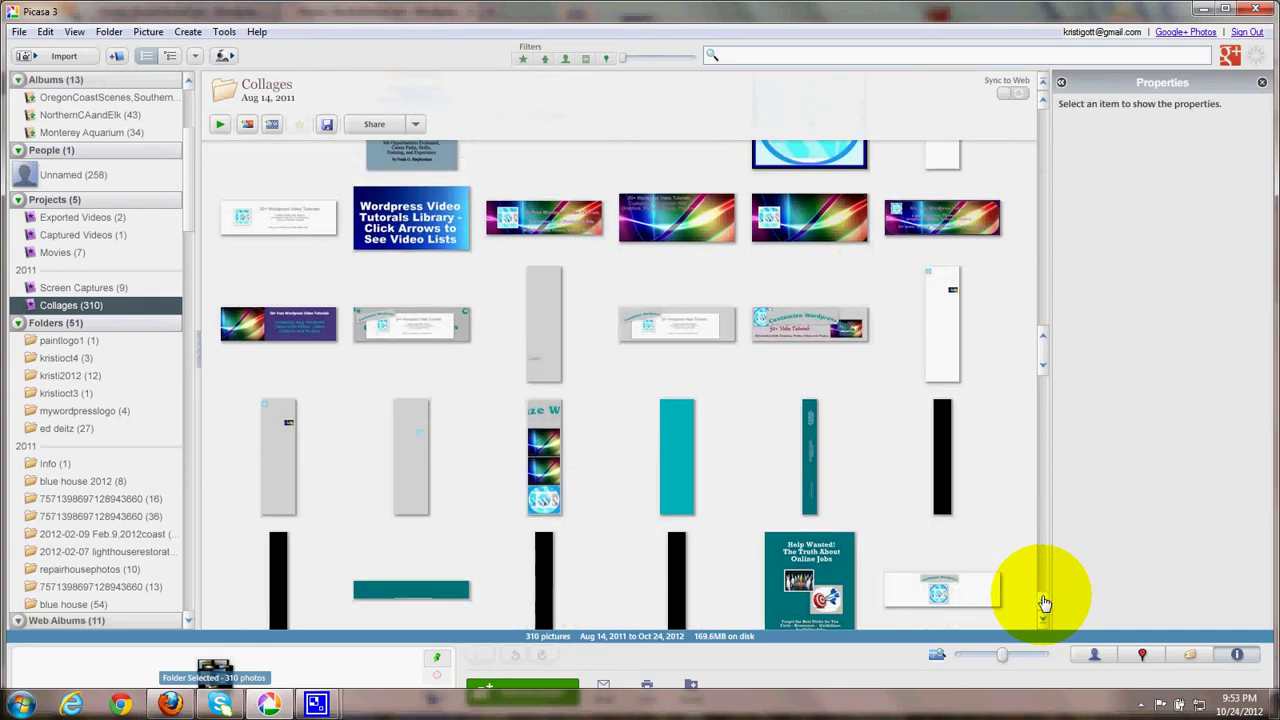
scroll(1045, 112, up, 3)
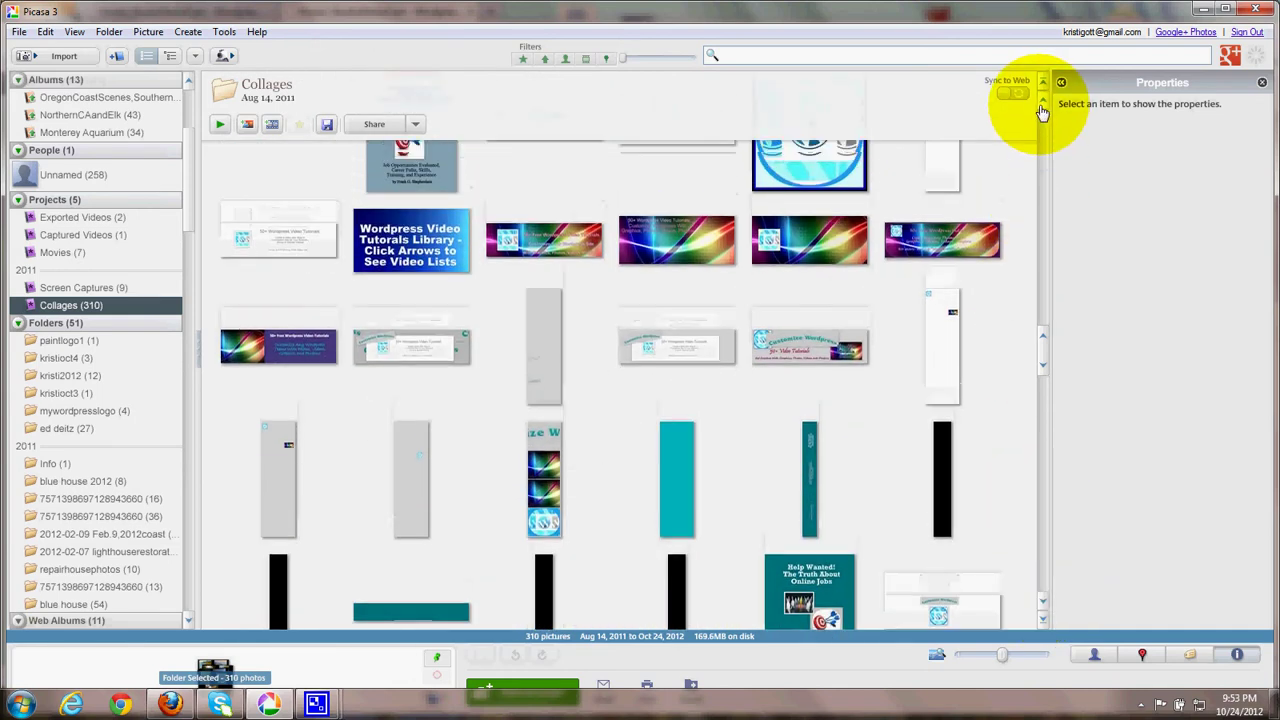
click(425, 205)
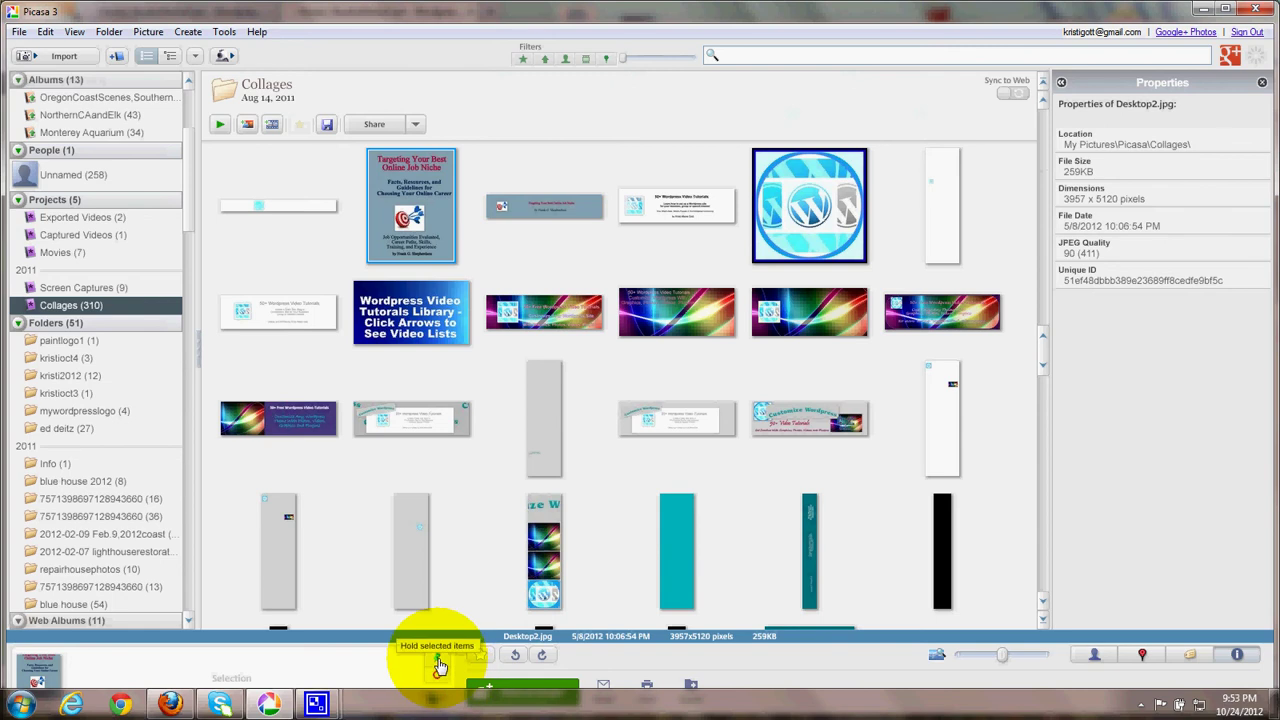
click(287, 412)
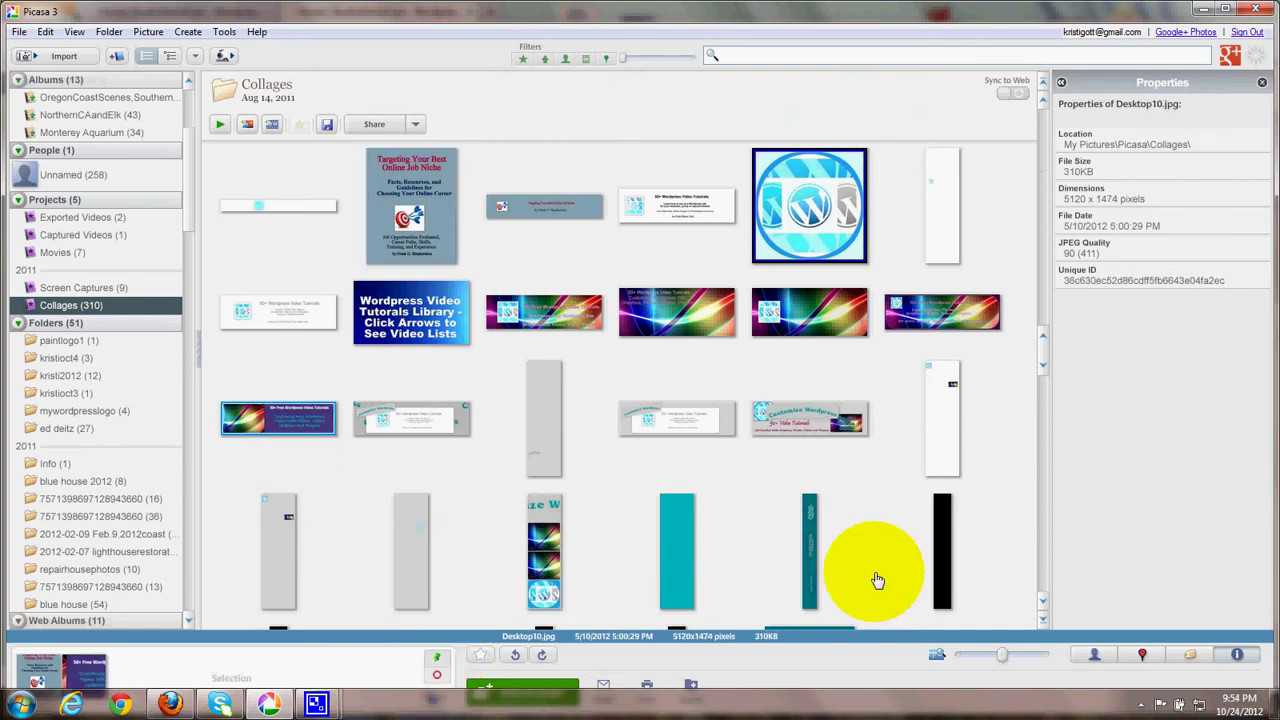
scroll(1042, 603, down, 5)
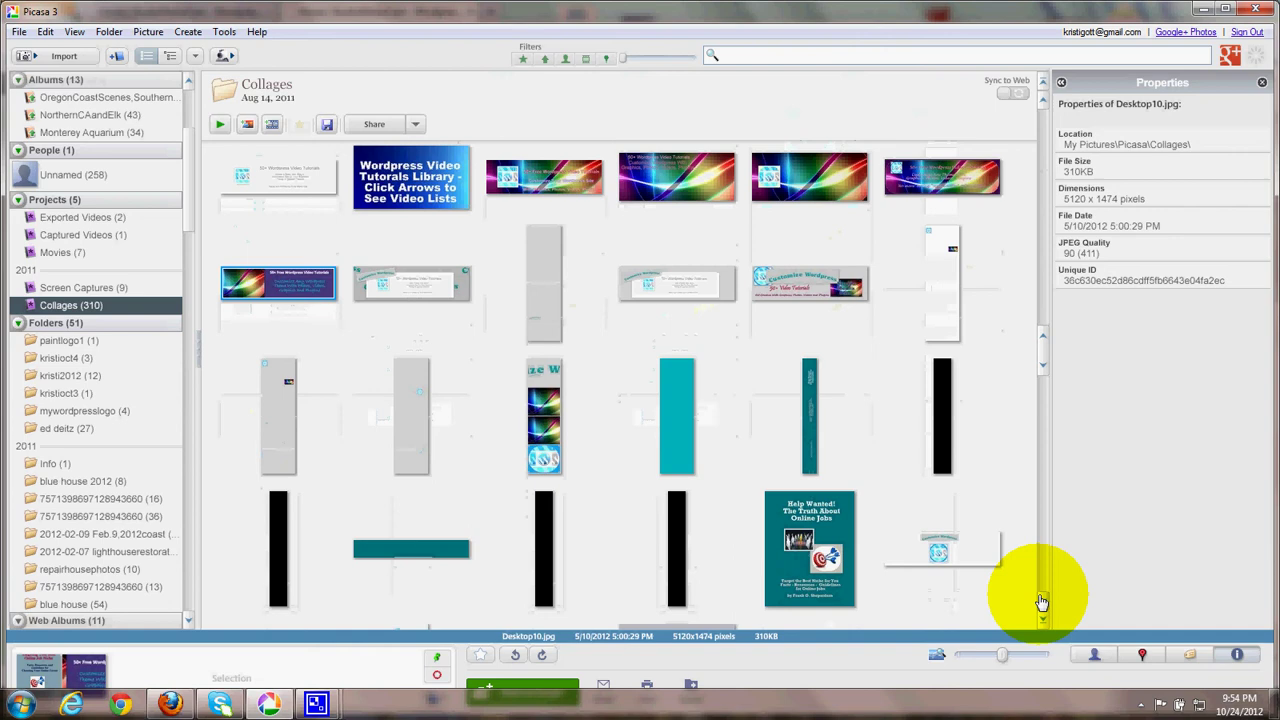
click(1037, 601)
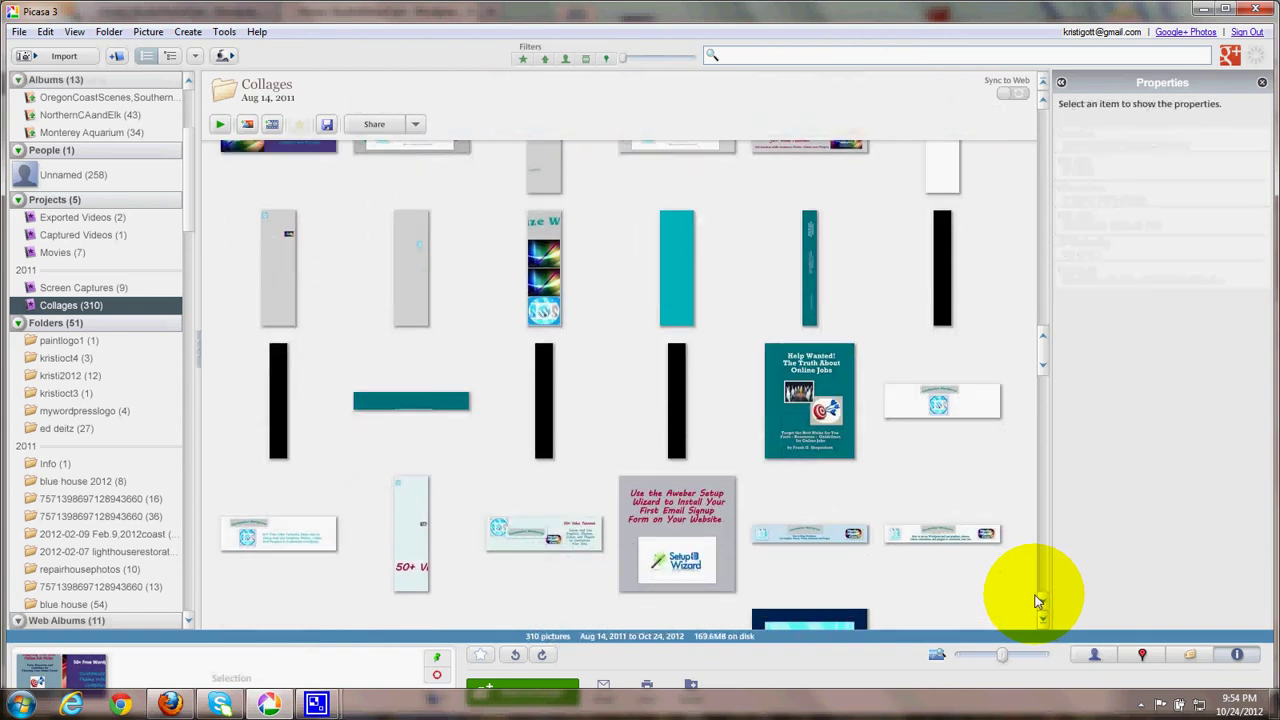
scroll(1042, 603, down, 6)
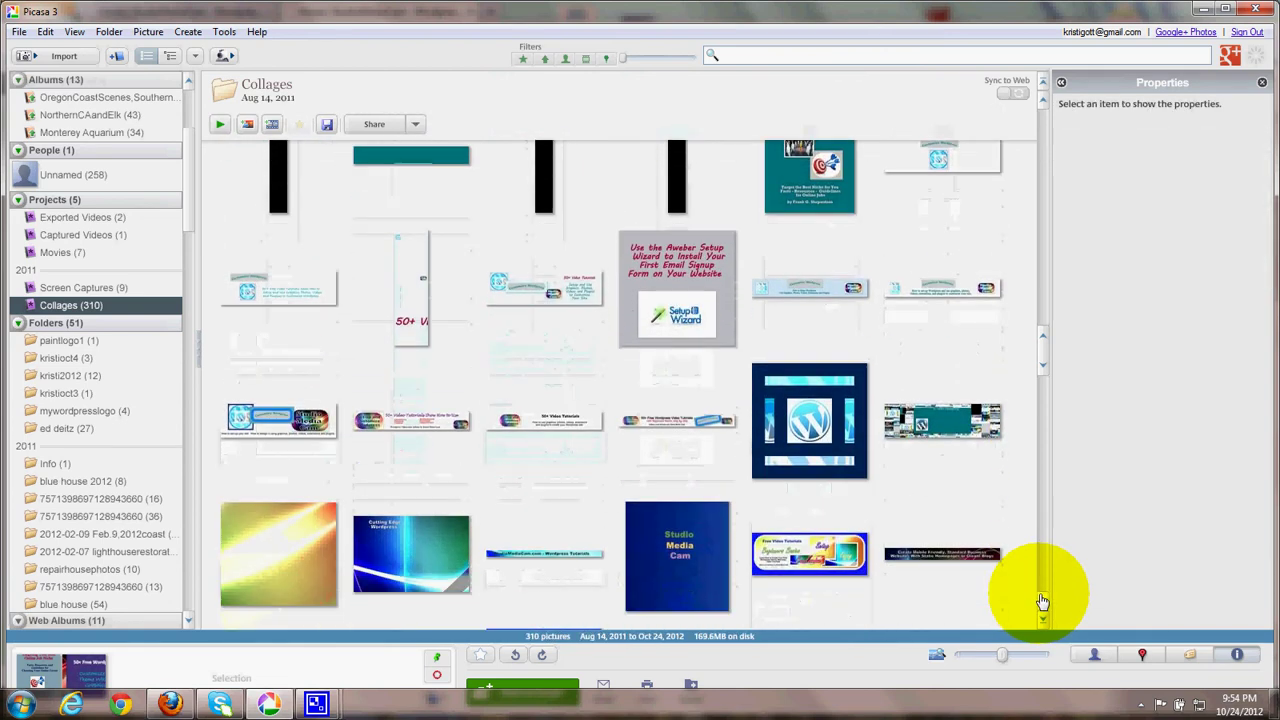
scroll(1042, 603, down, 4)
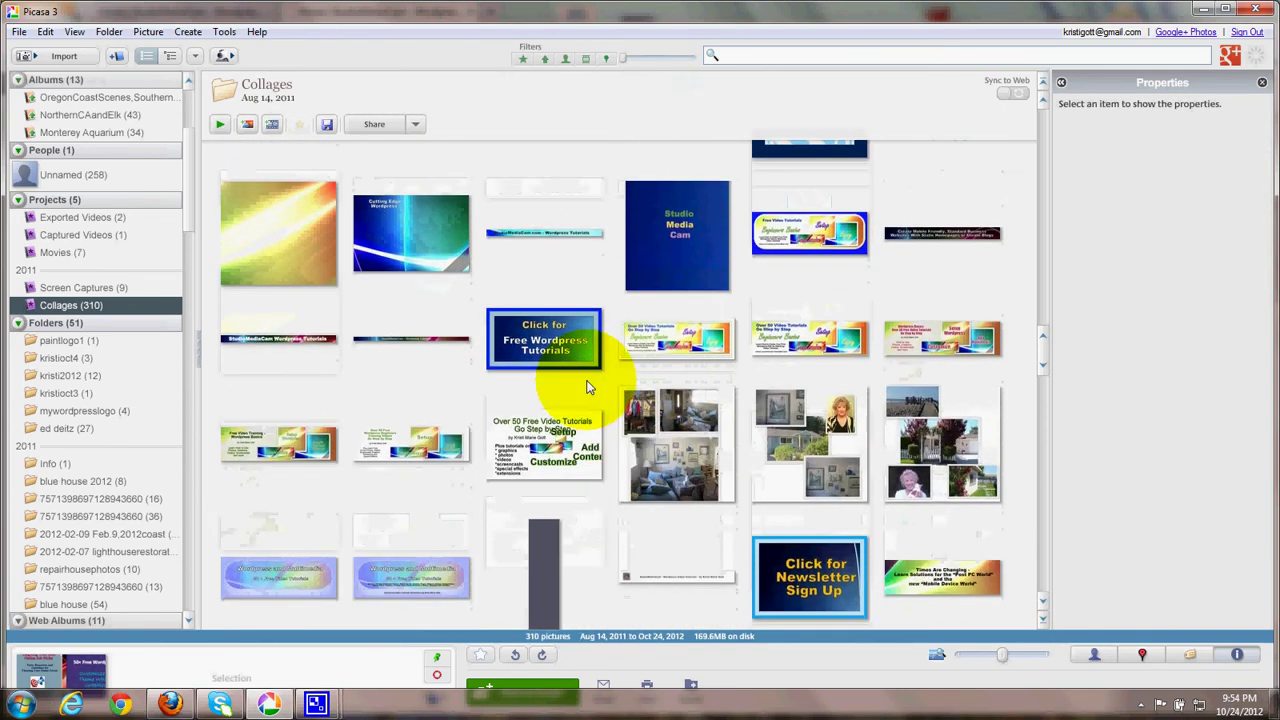
click(553, 325)
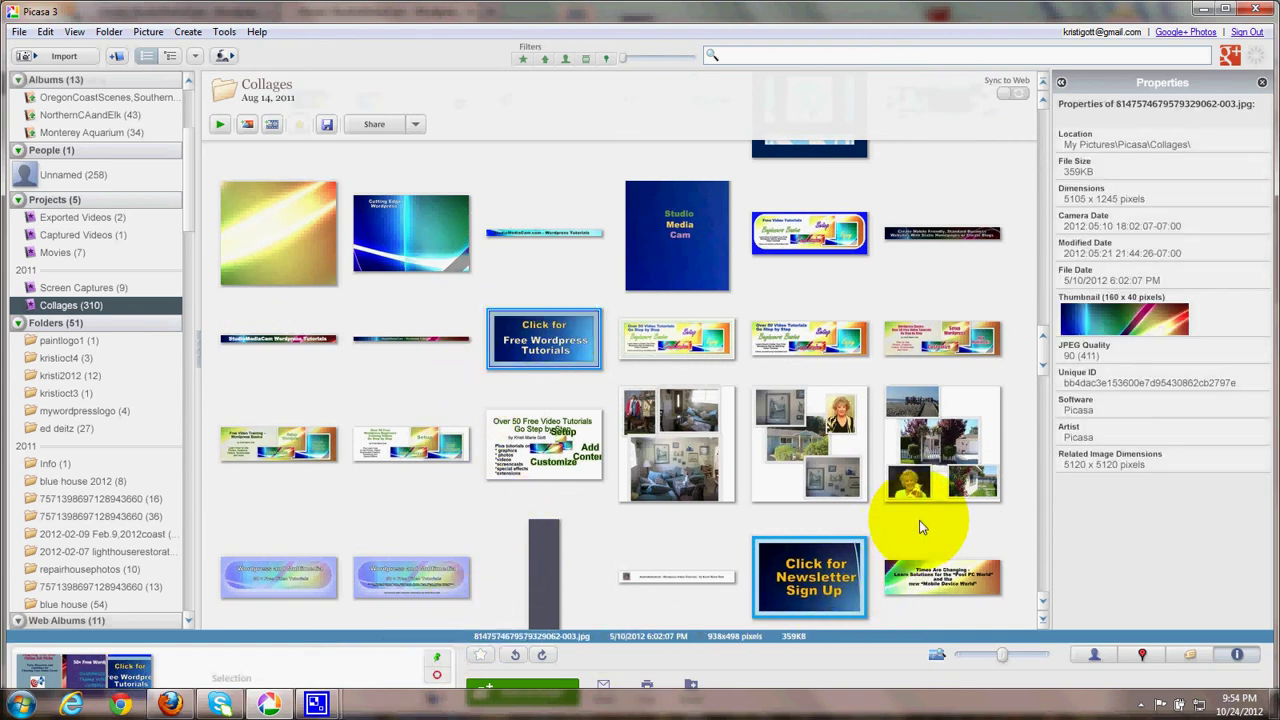
Pick the Studio Media Cam and 'Learn how to put it all together' images.
scroll(1040, 600, down, 1)
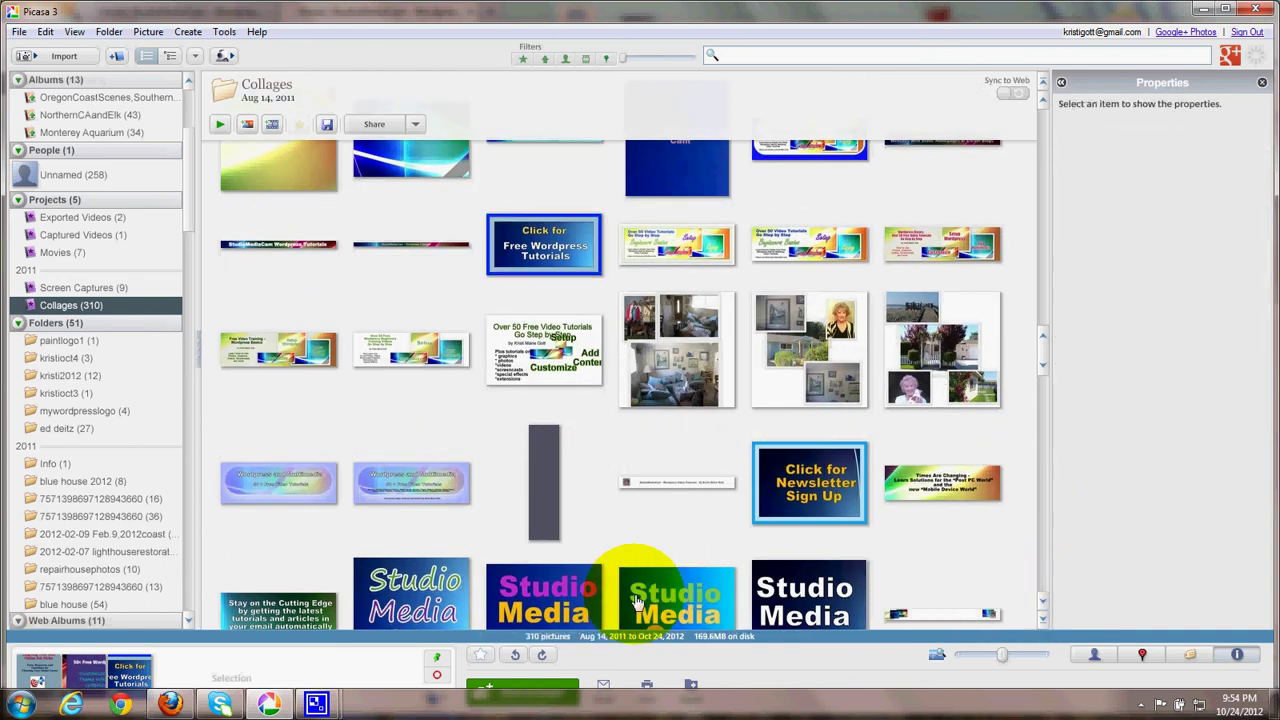
click(422, 603)
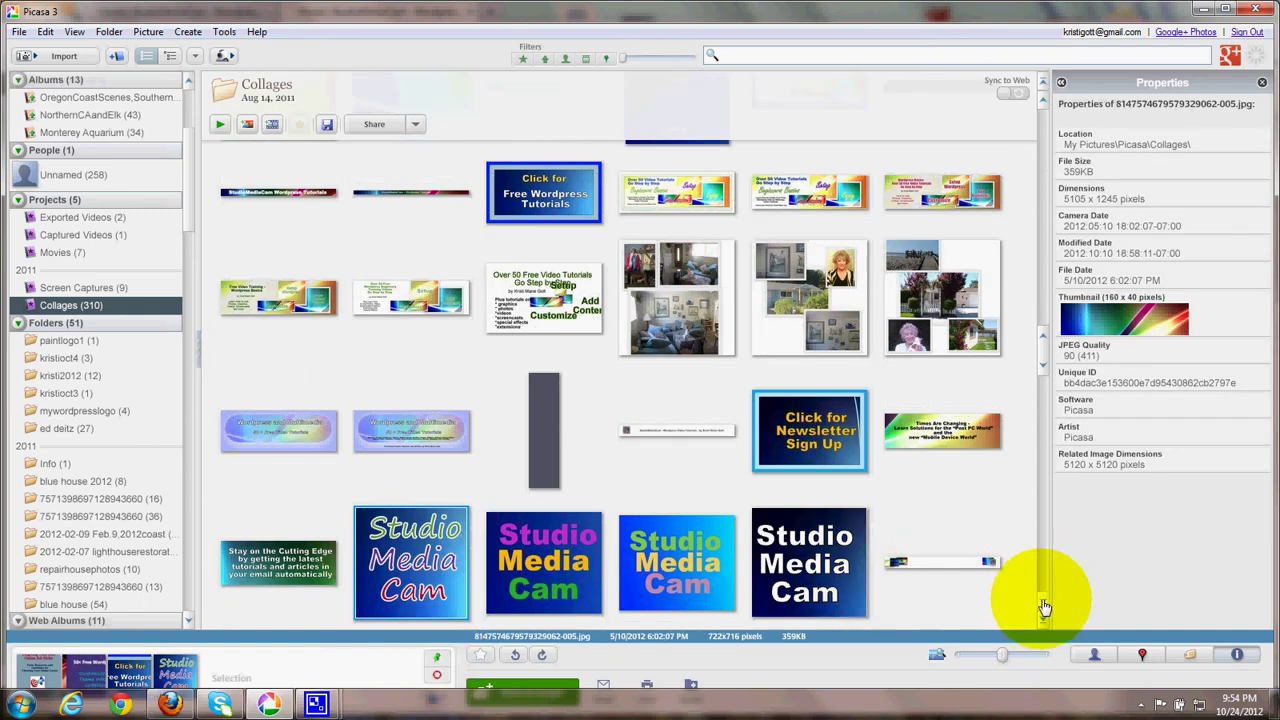
scroll(1045, 595, down, 2)
scroll(1045, 603, down, 4)
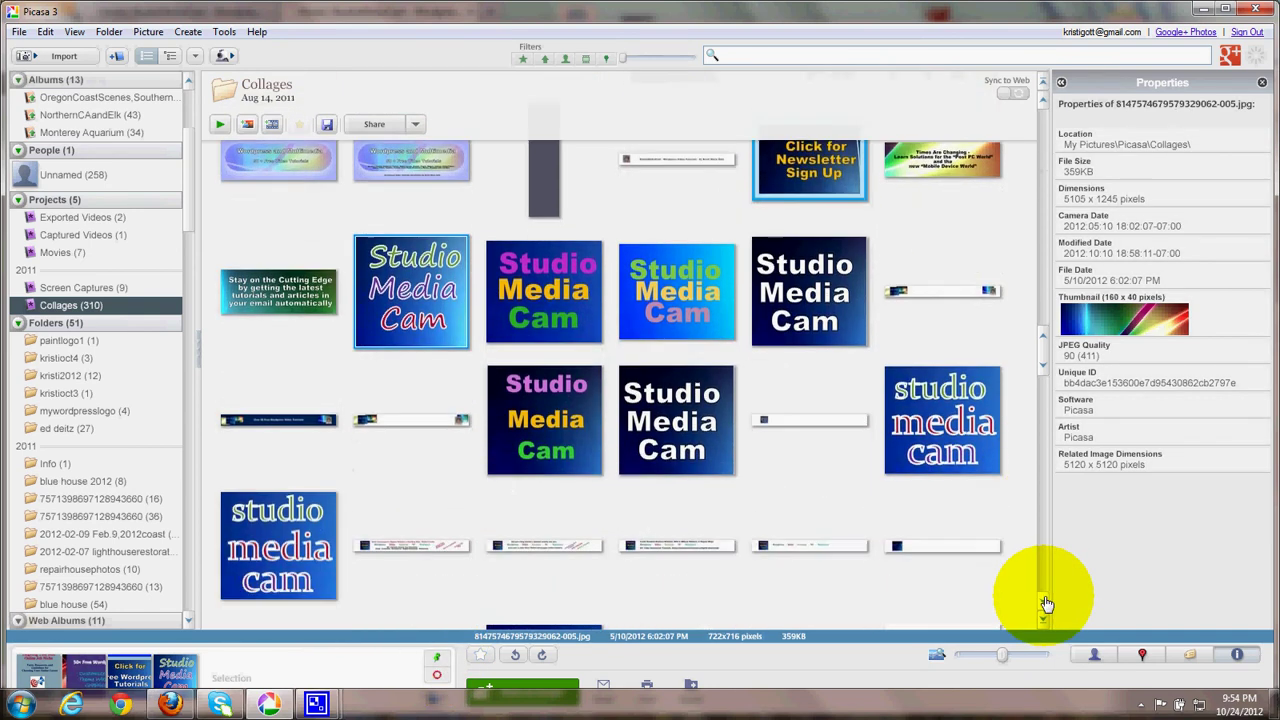
scroll(1043, 603, down, 3)
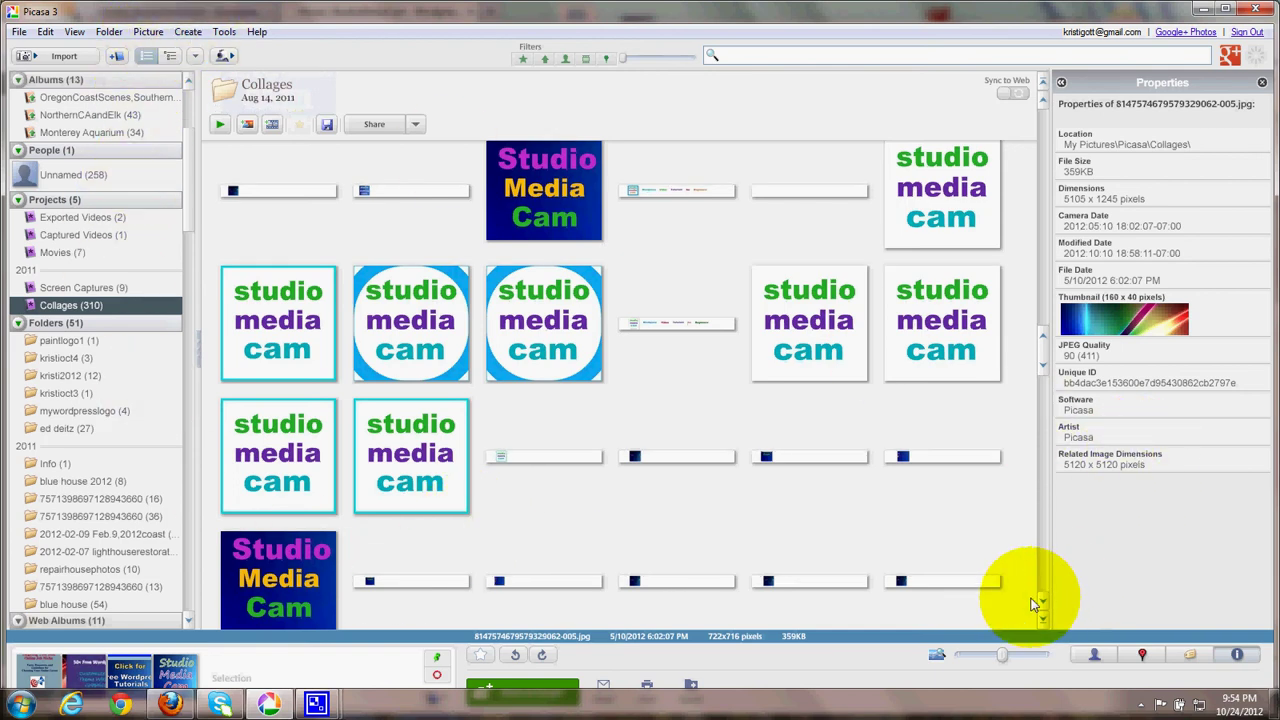
scroll(1043, 602, down, 3)
scroll(1045, 605, down, 10)
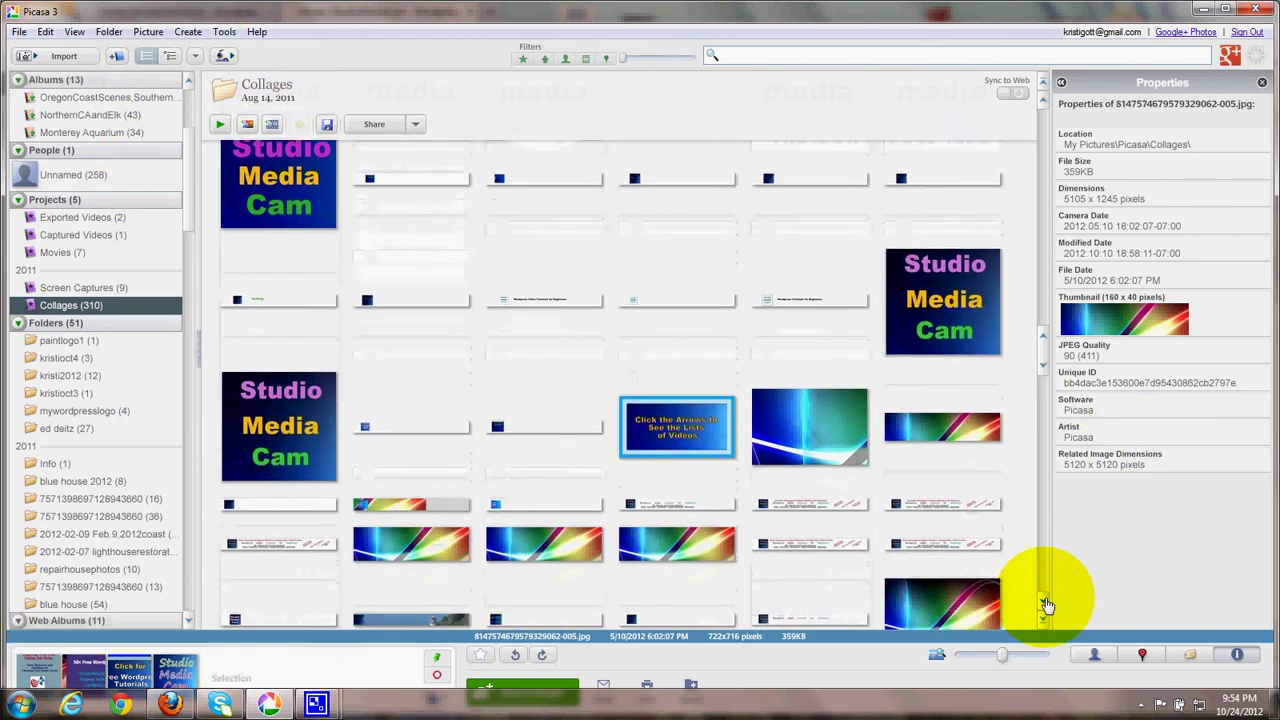
scroll(1045, 605, down, 1)
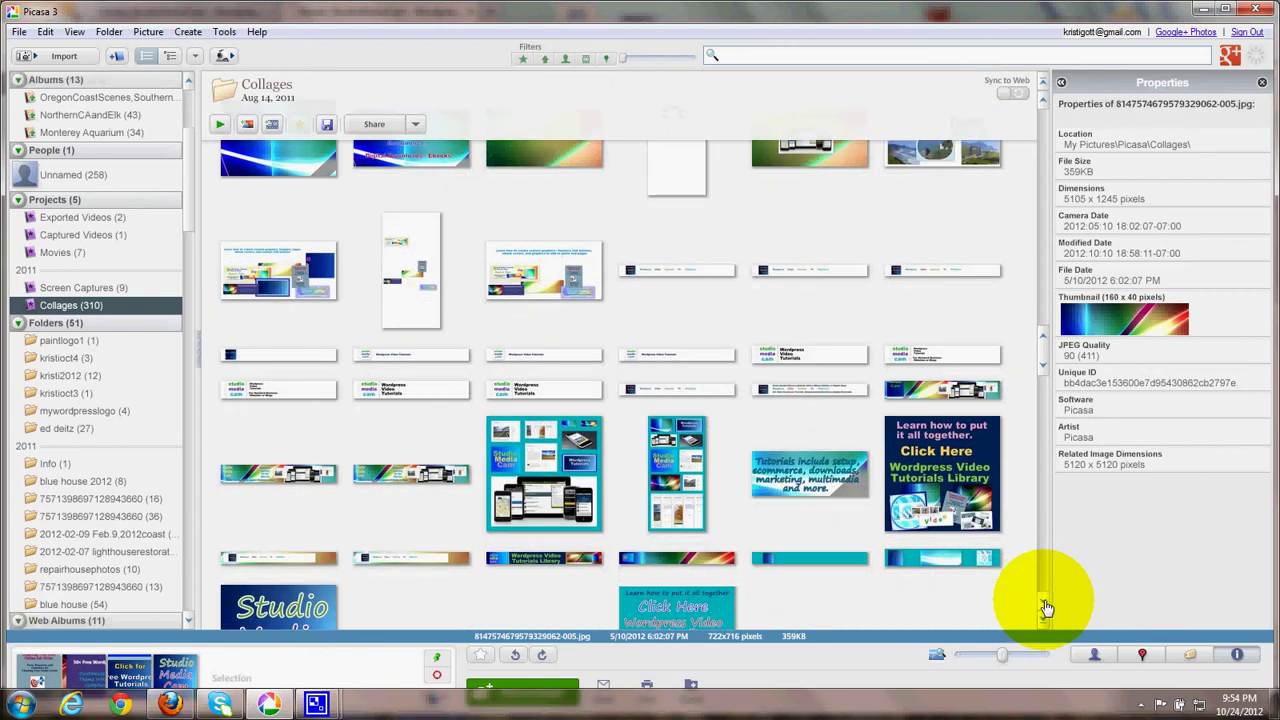
click(928, 497)
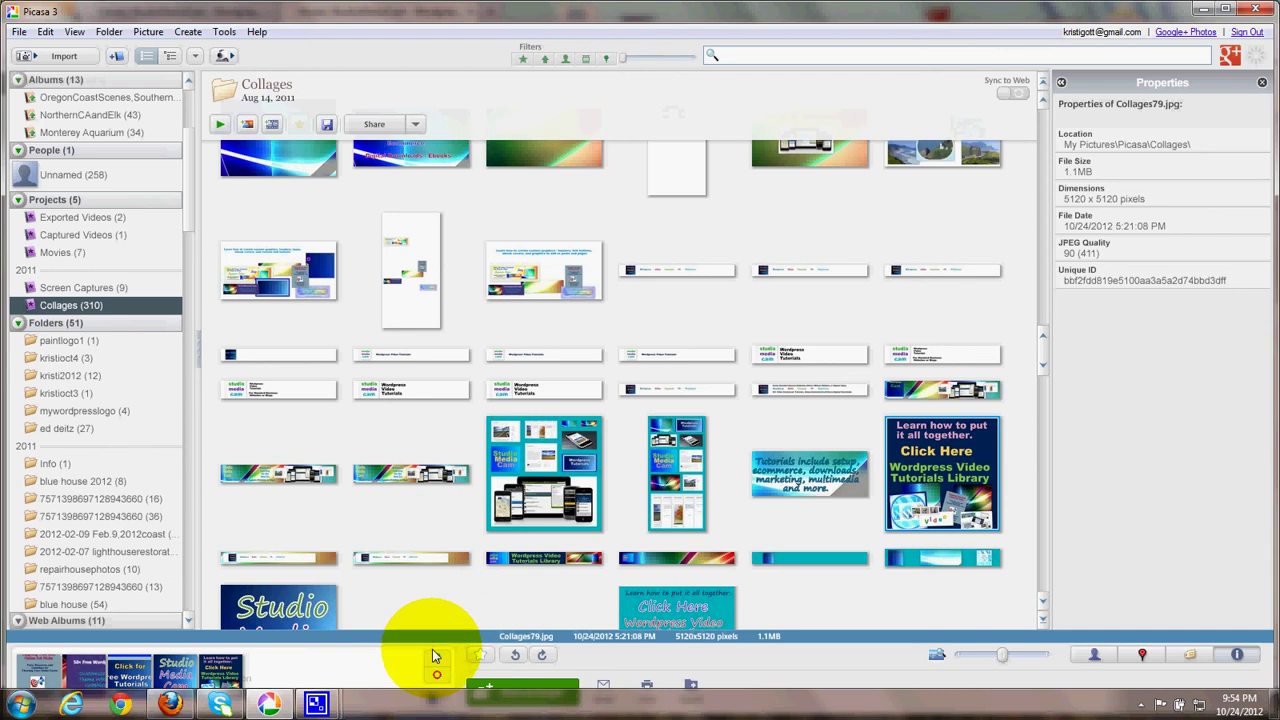
Start a Picture Collage from the selected images via the Create menu.
click(187, 34)
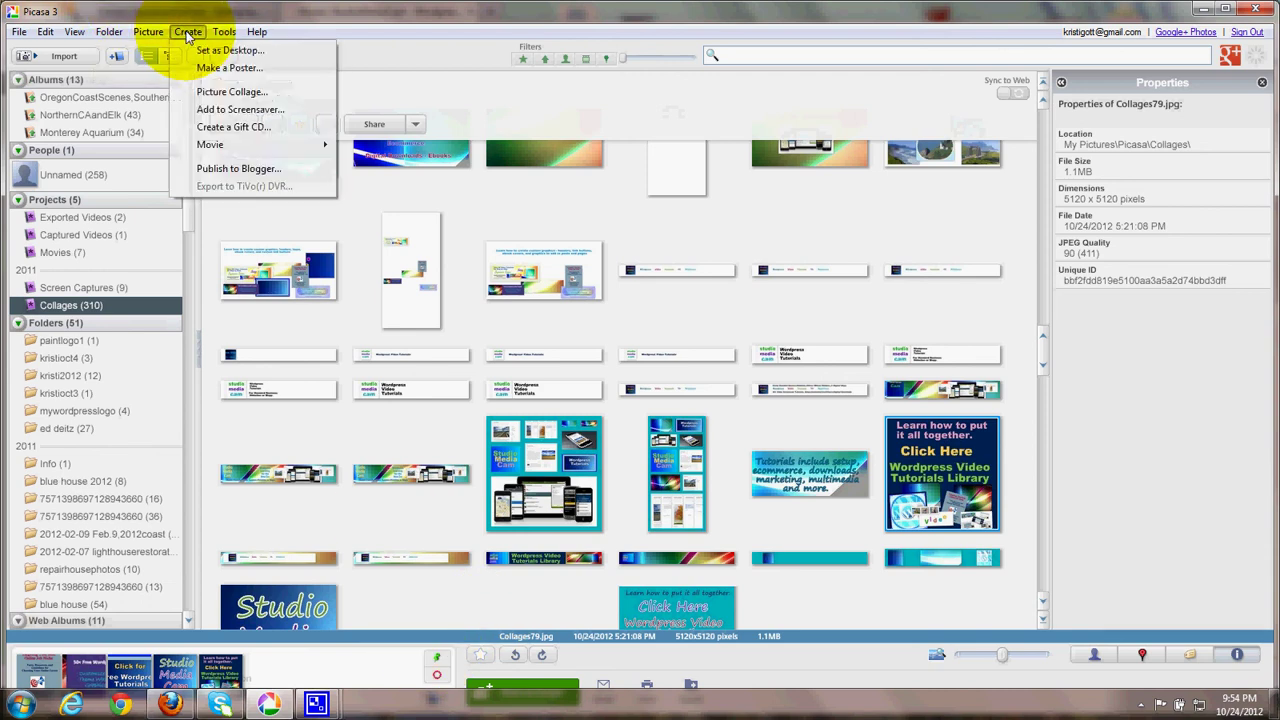
click(210, 94)
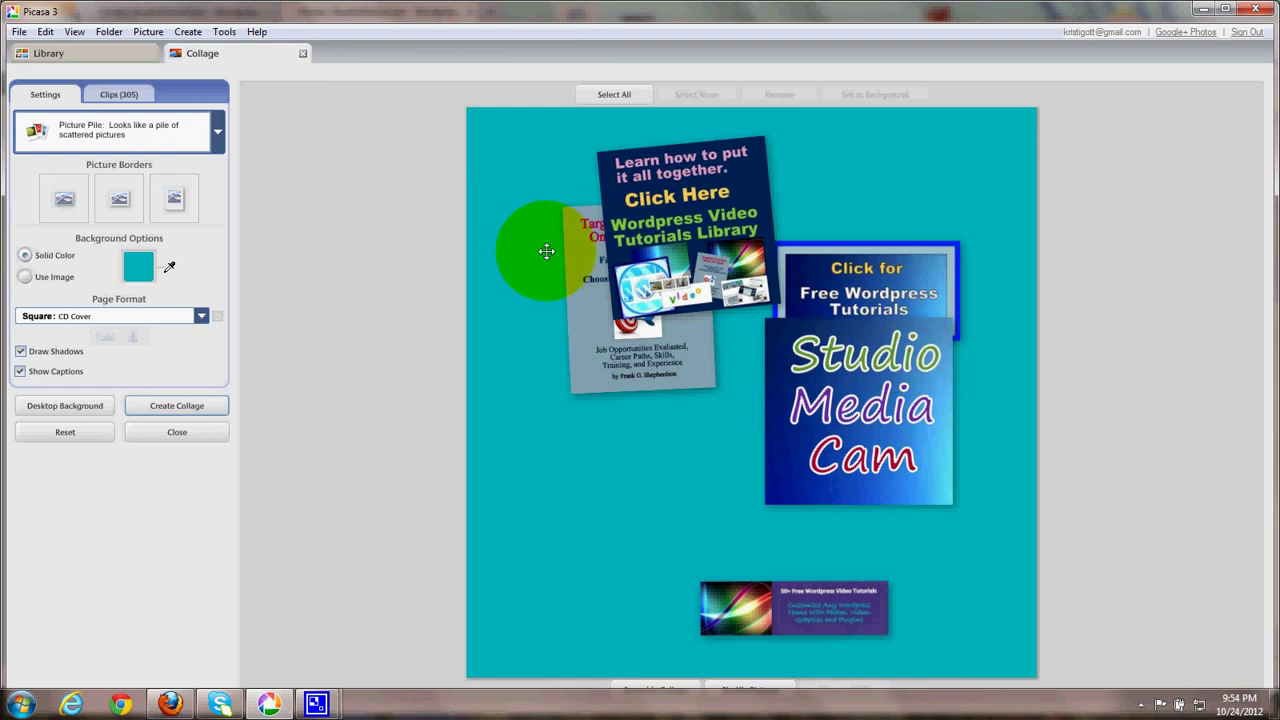
click(201, 316)
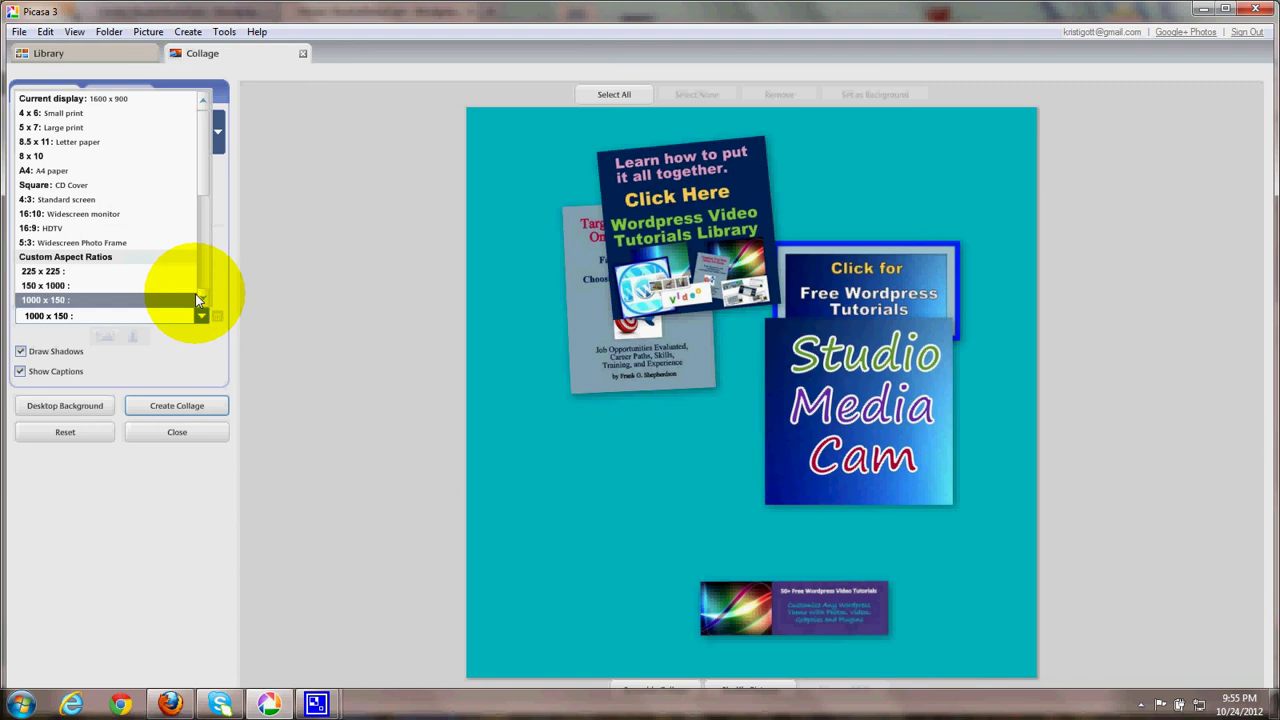
scroll(204, 300, down, 5)
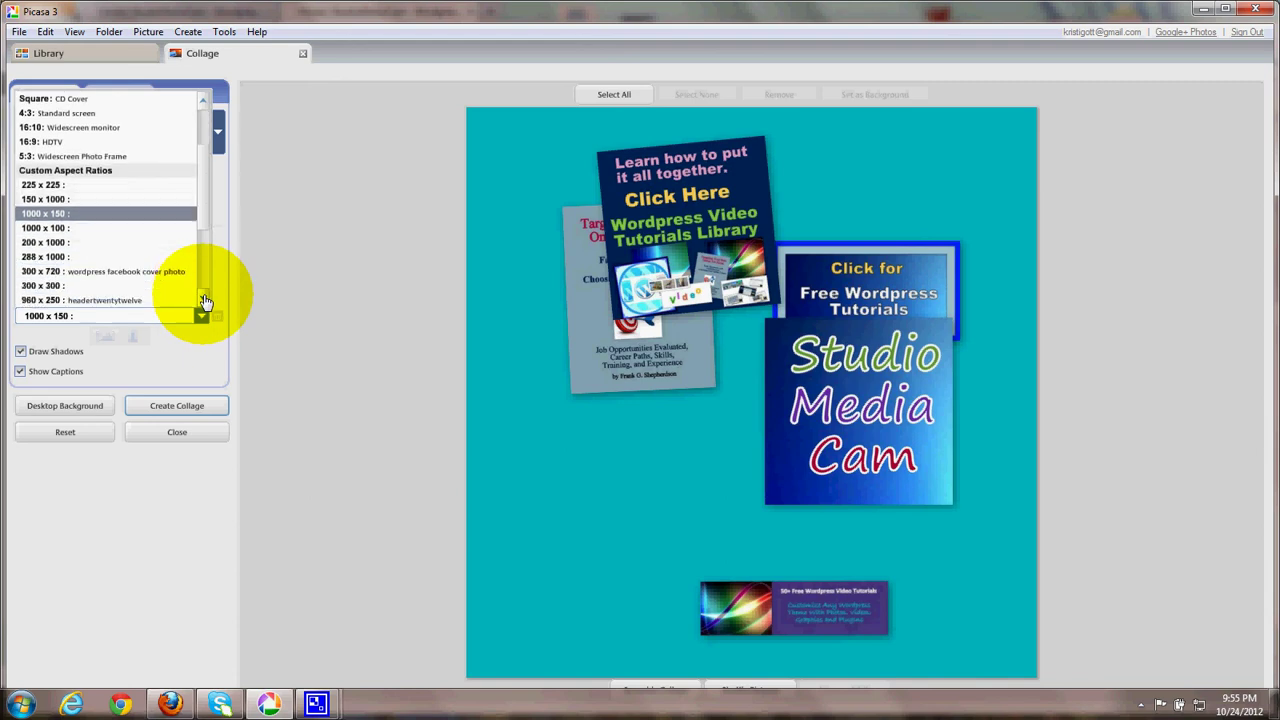
scroll(204, 300, down, 4)
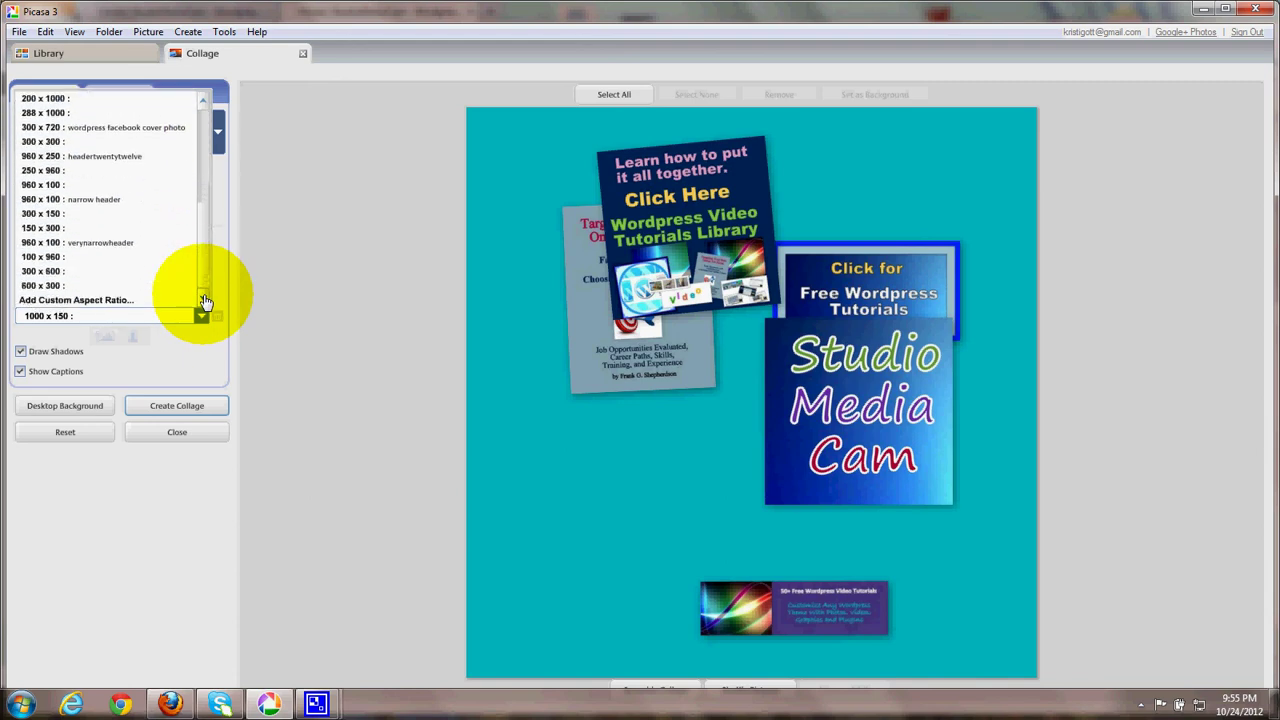
click(128, 302)
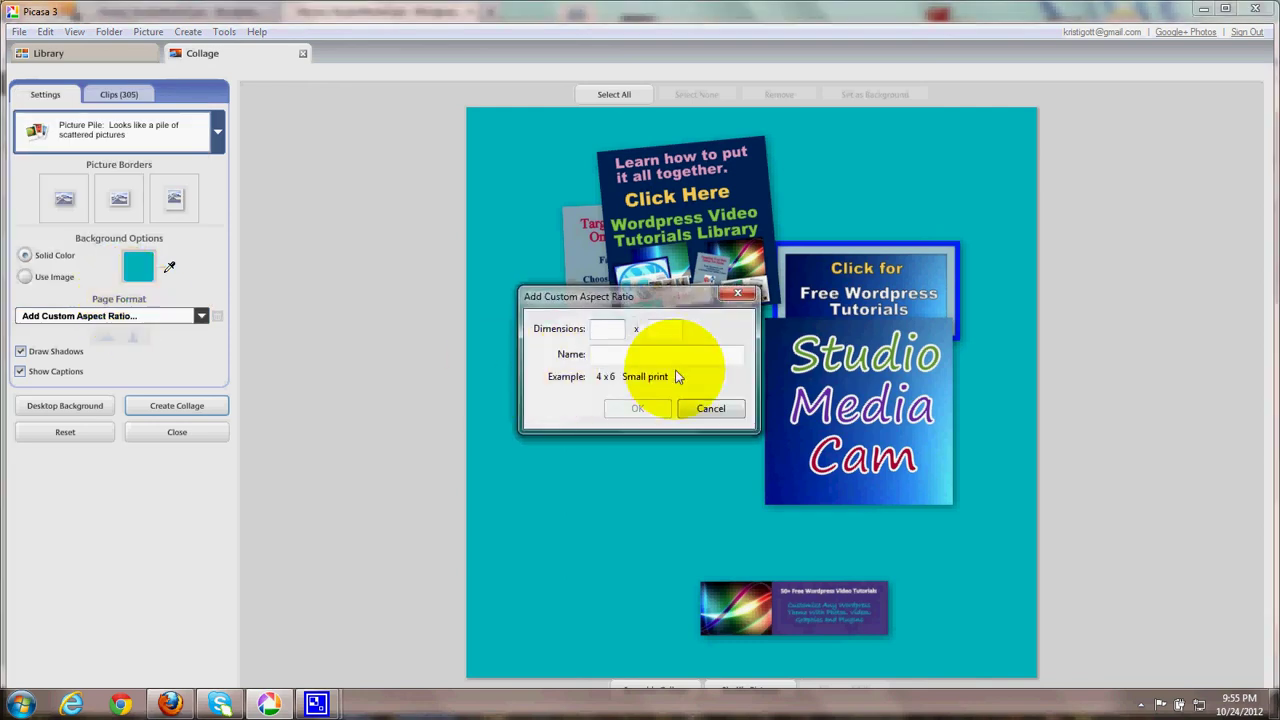
click(603, 331)
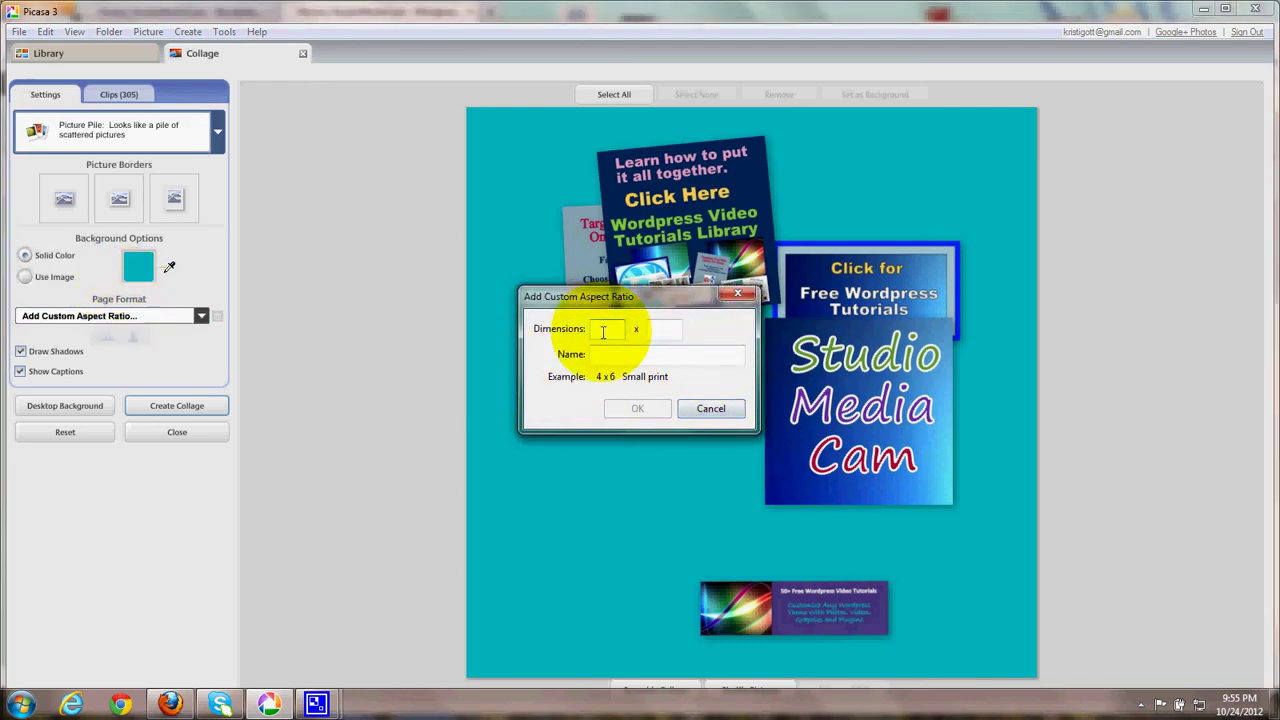
click(711, 409)
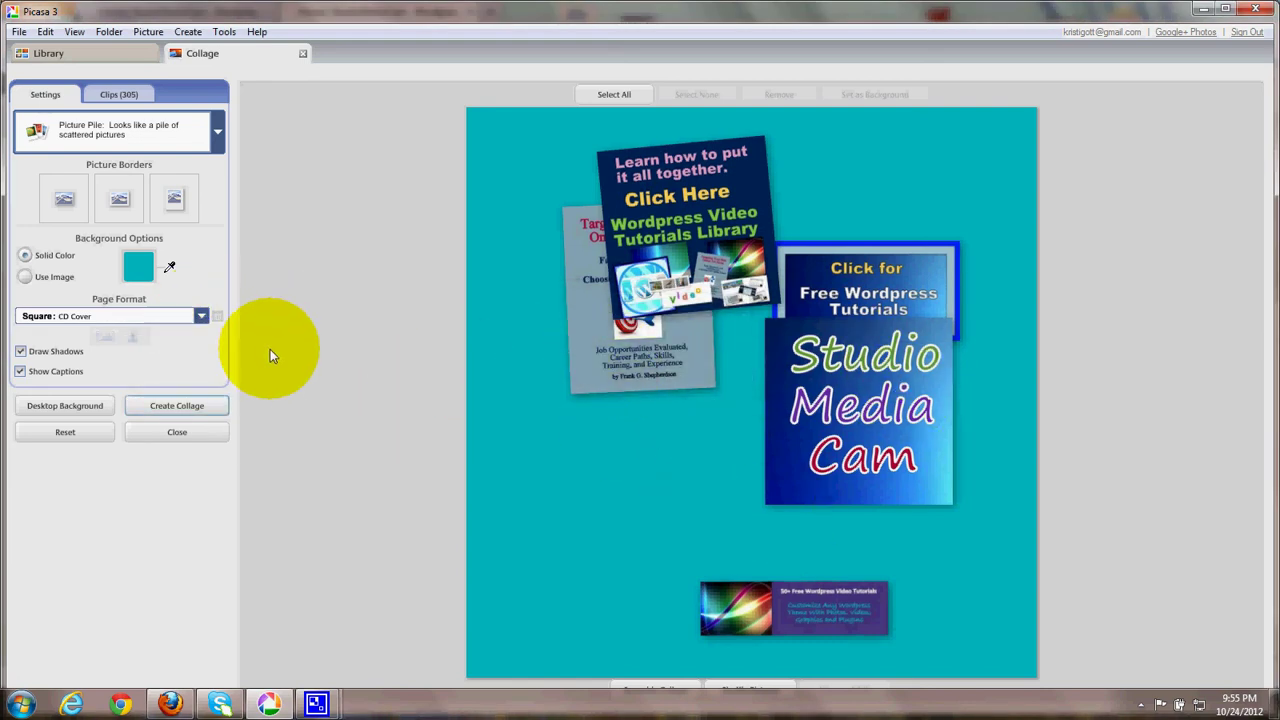
Move the Targeting book cover to the lower left and the 'Learn how' picture left and down.
click(602, 335)
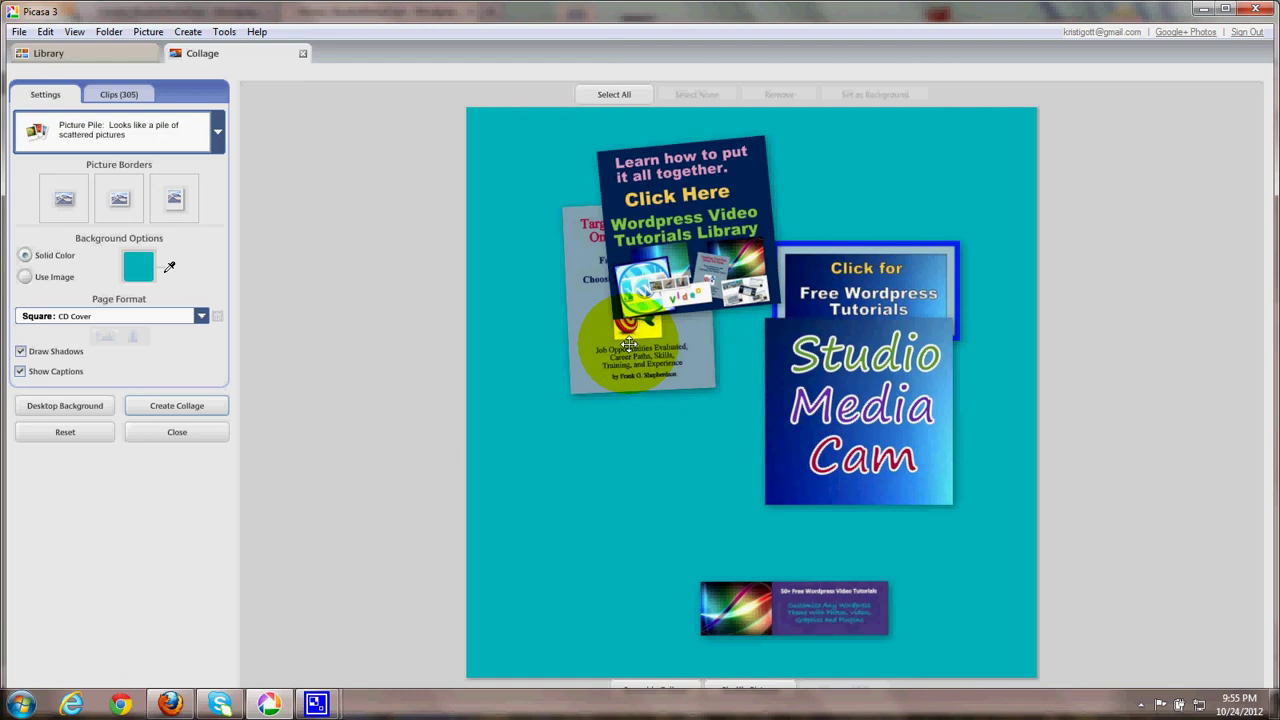
drag(629, 345, 562, 585)
click(658, 428)
click(588, 230)
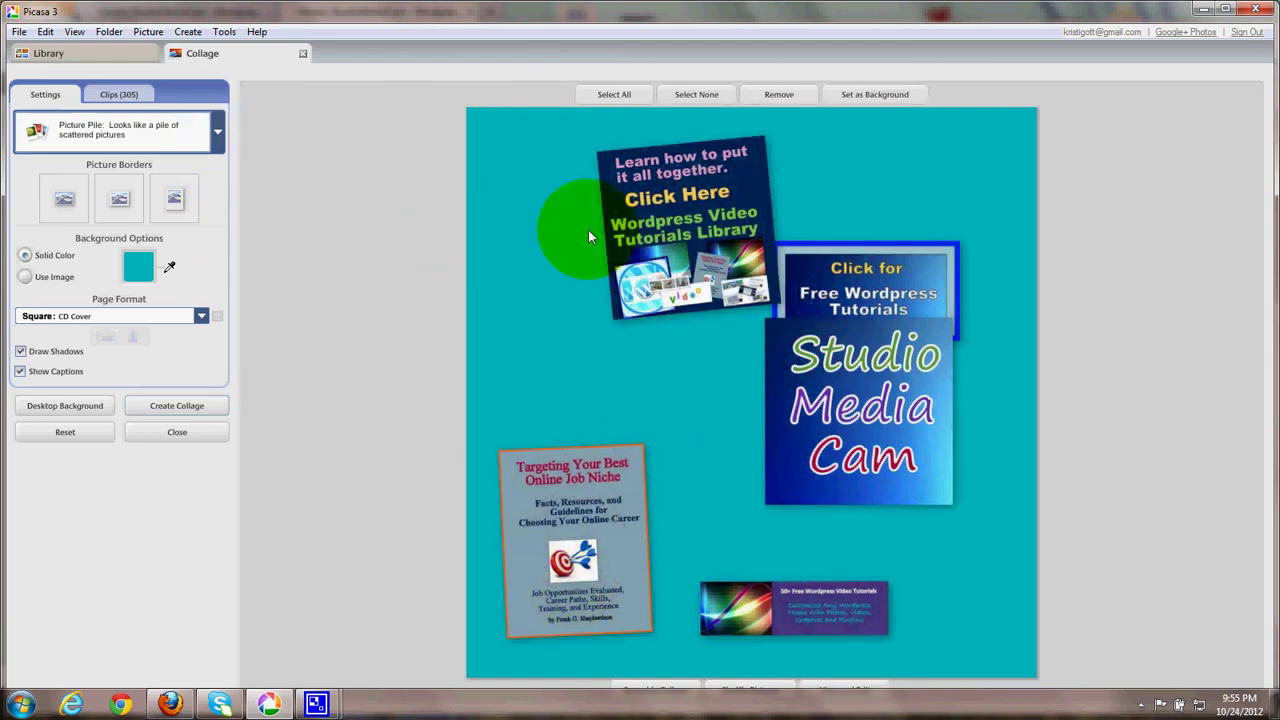
drag(676, 262, 580, 296)
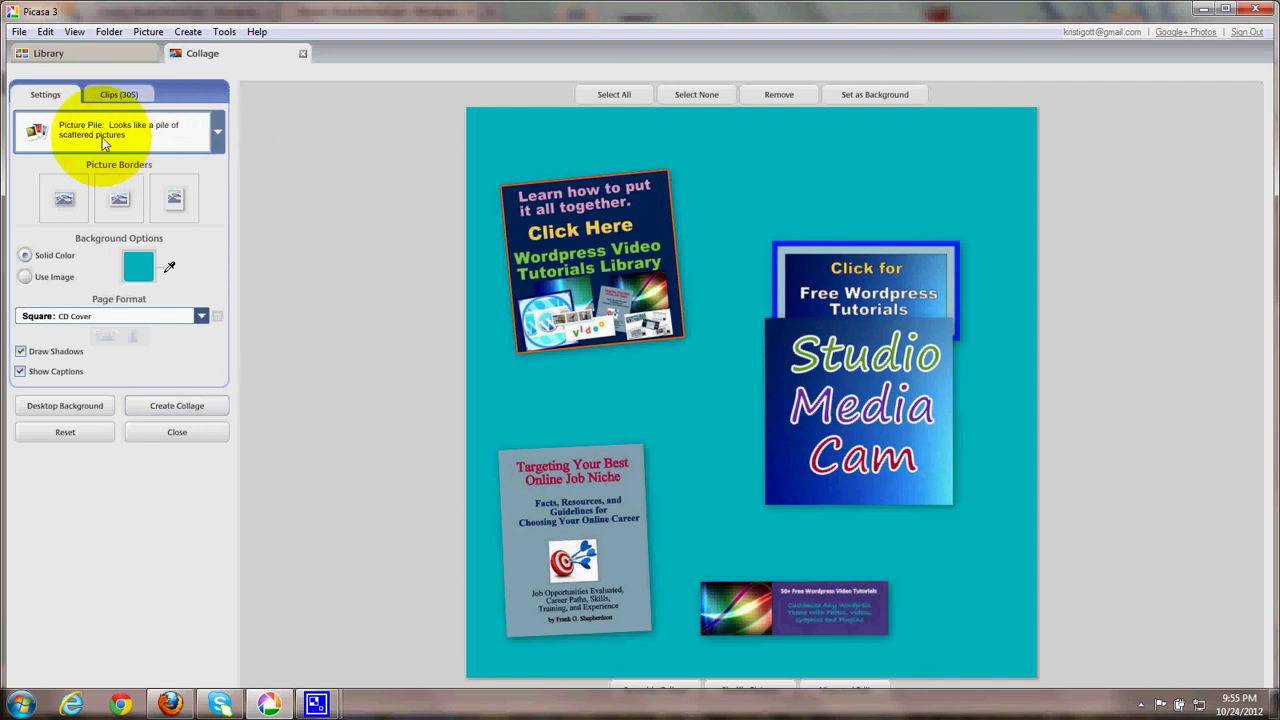
Switch the collage to the Mosaic layout and widen Grid Spacing toward Max.
click(216, 133)
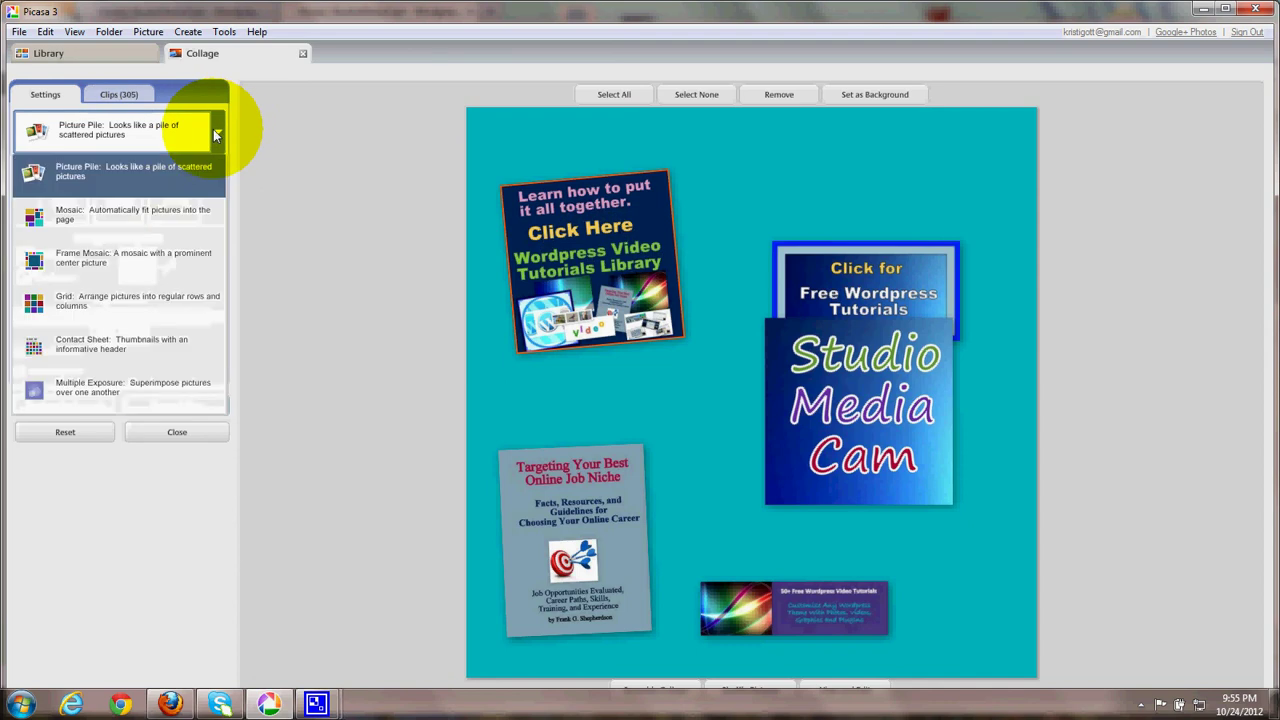
click(190, 212)
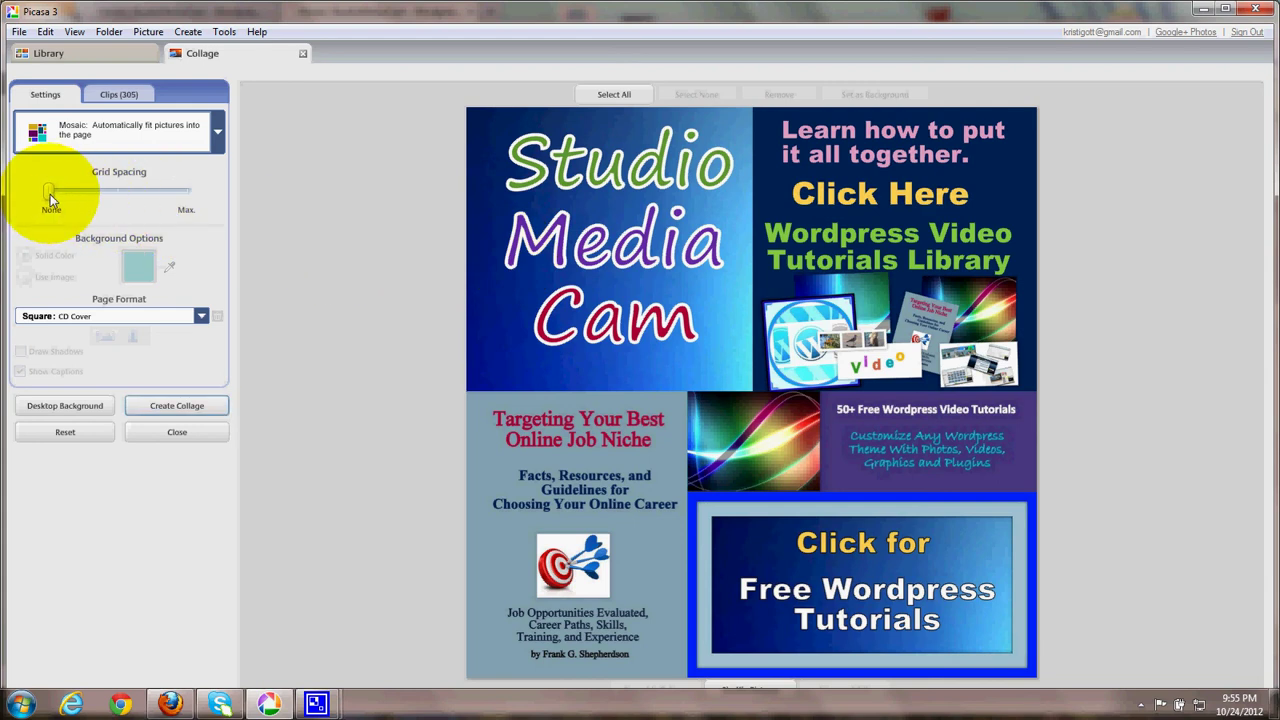
drag(49, 194, 152, 217)
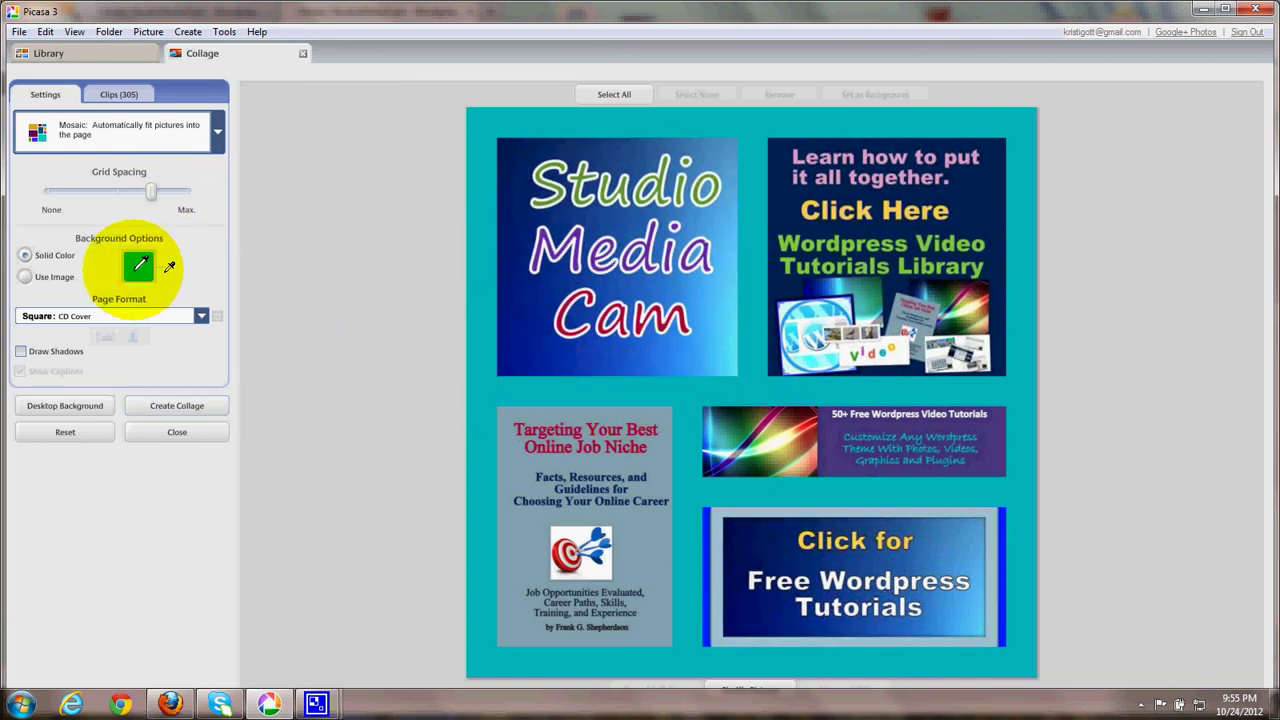
Try the rainbow tutorials tile as background image, then settle on a solid white background.
click(26, 278)
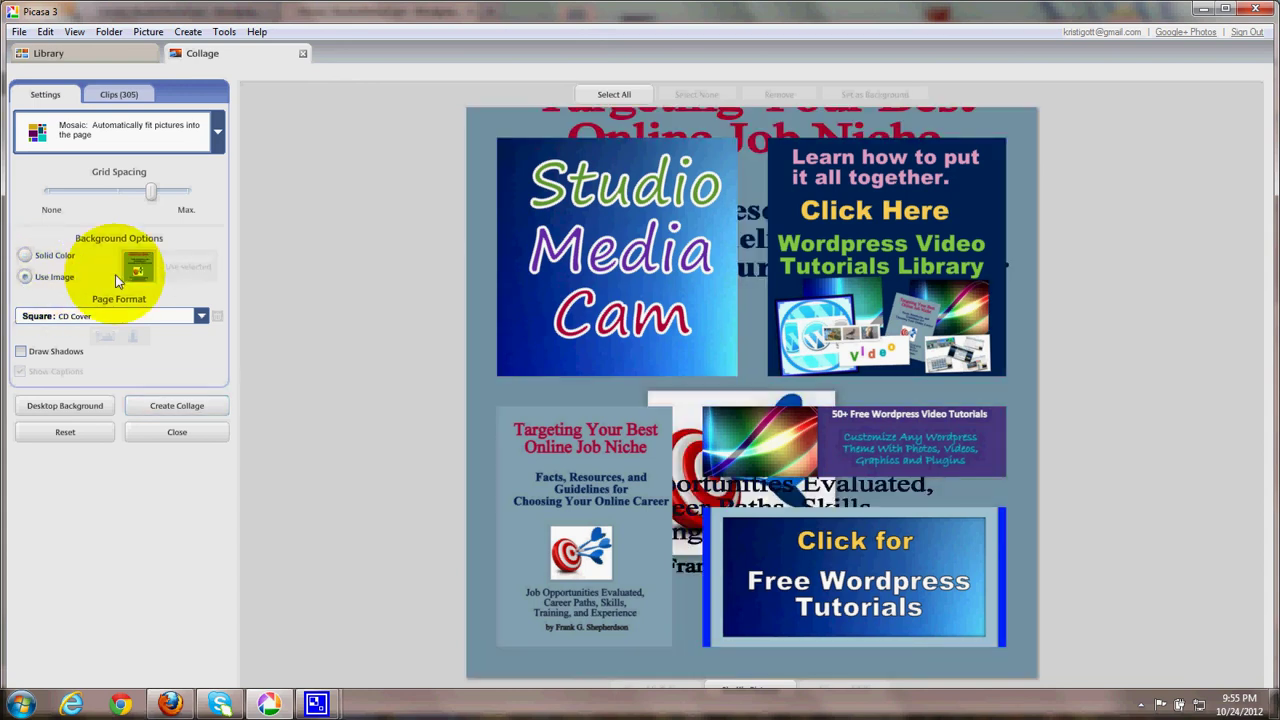
click(795, 442)
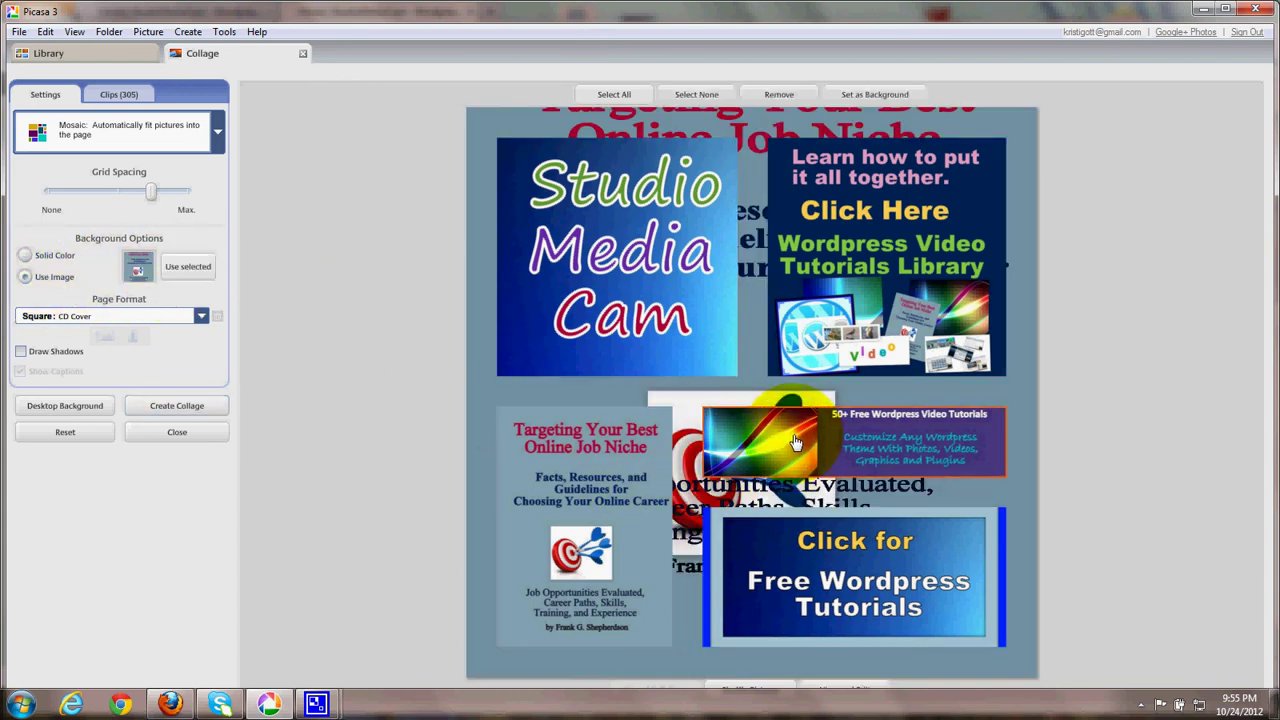
click(176, 270)
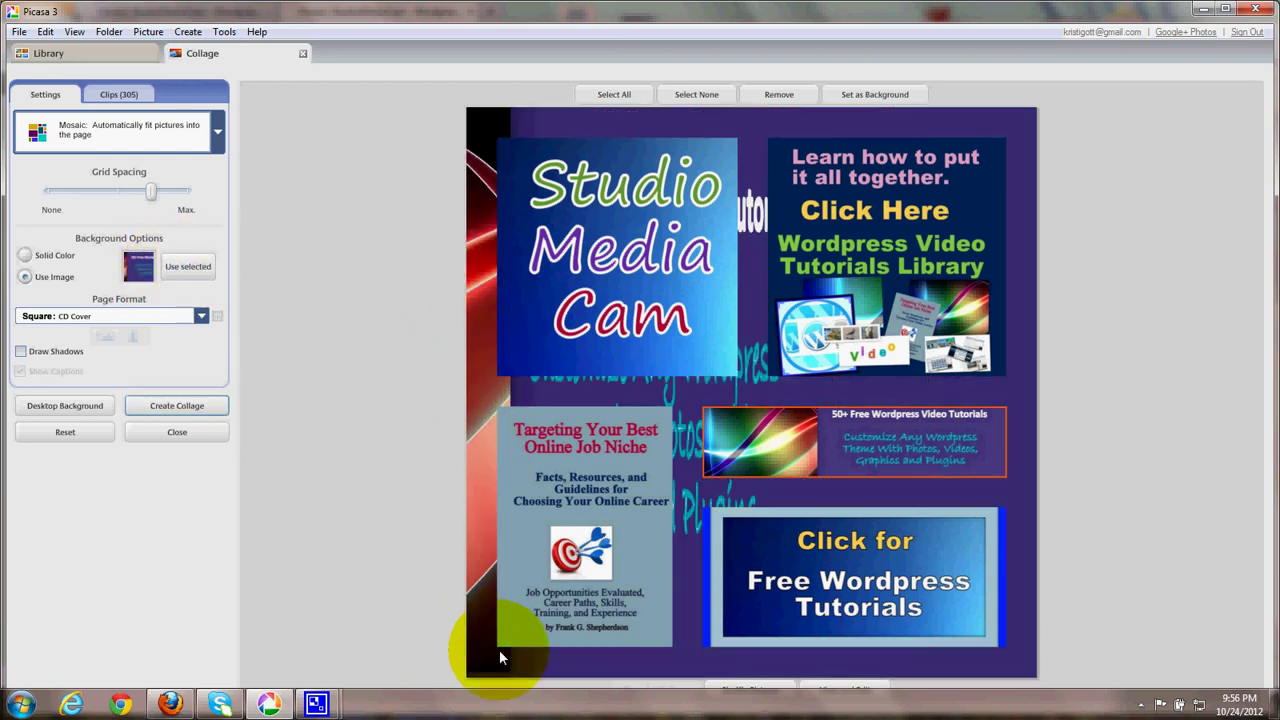
click(25, 255)
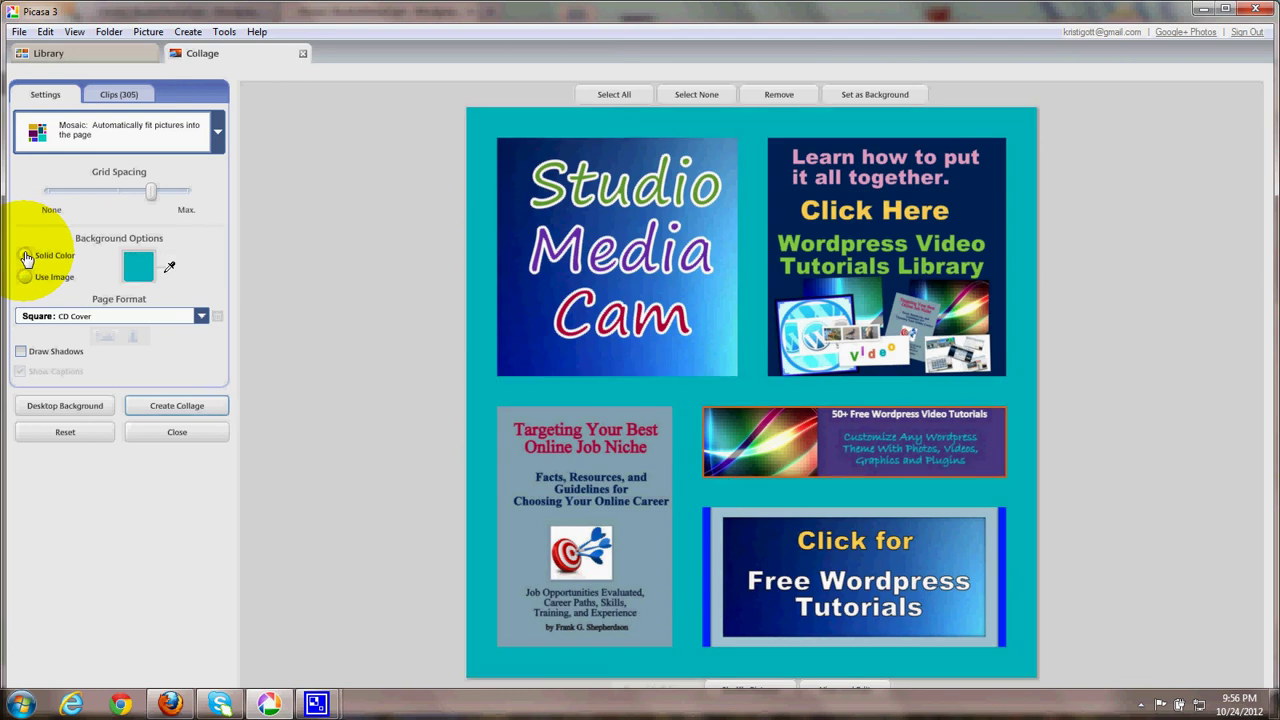
click(150, 255)
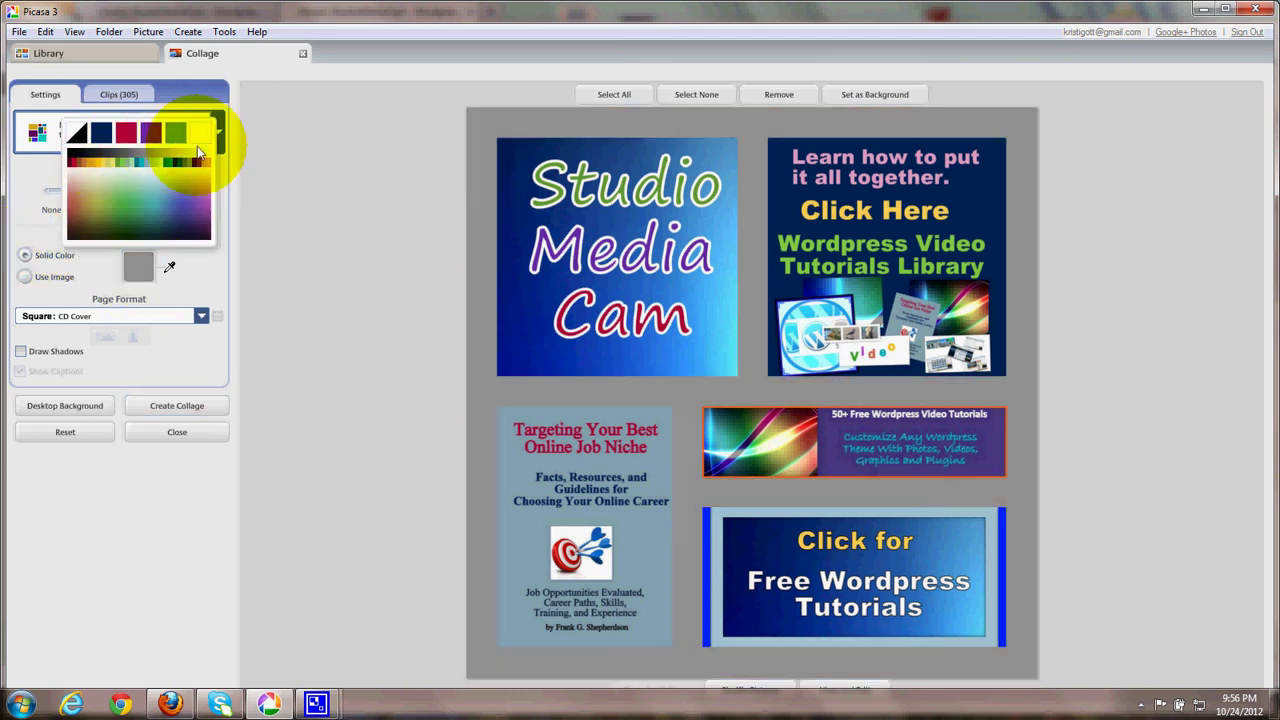
click(208, 124)
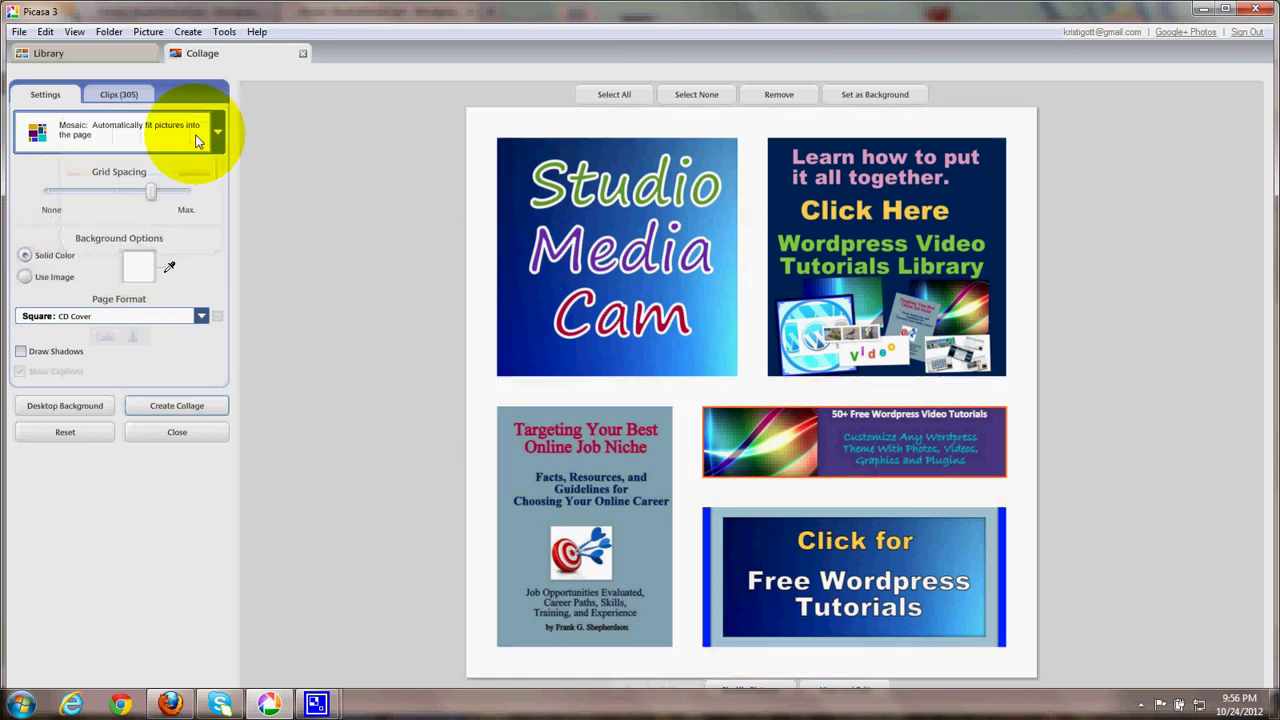
Choose the Frame Mosaic layout and create the collage, saved as Collages88.jpg.
mouse_move(316, 705)
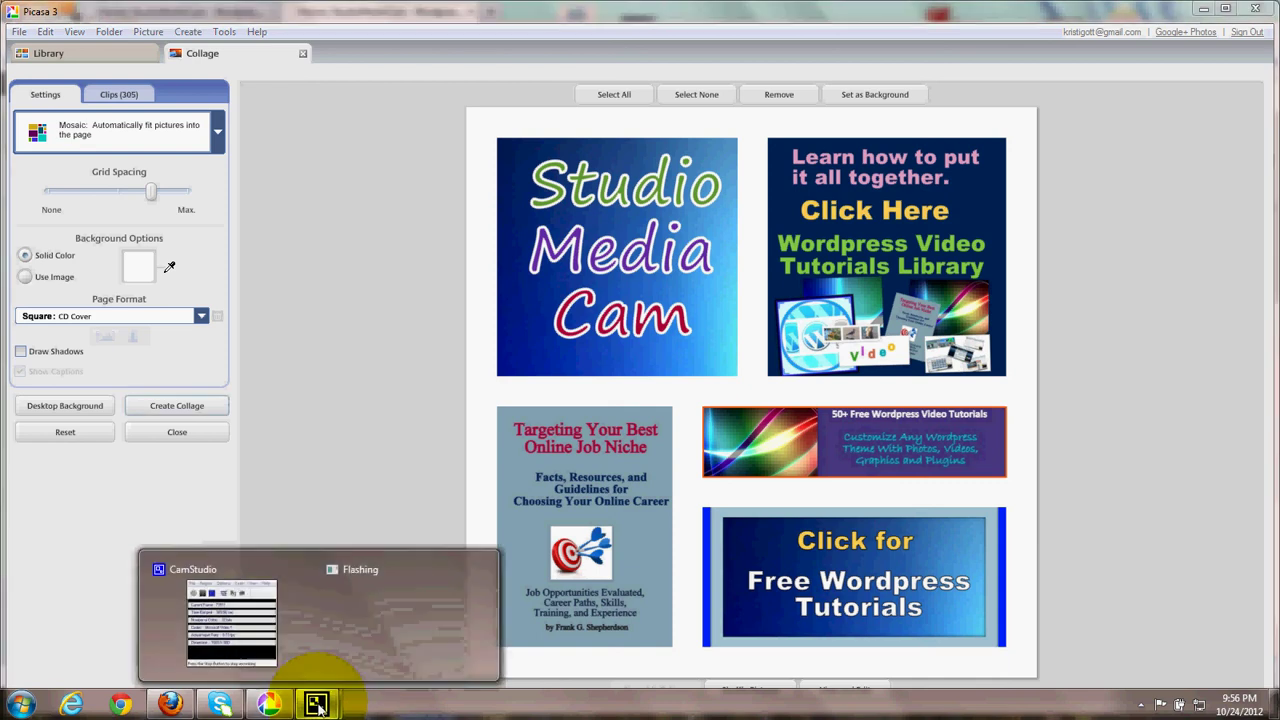
click(270, 655)
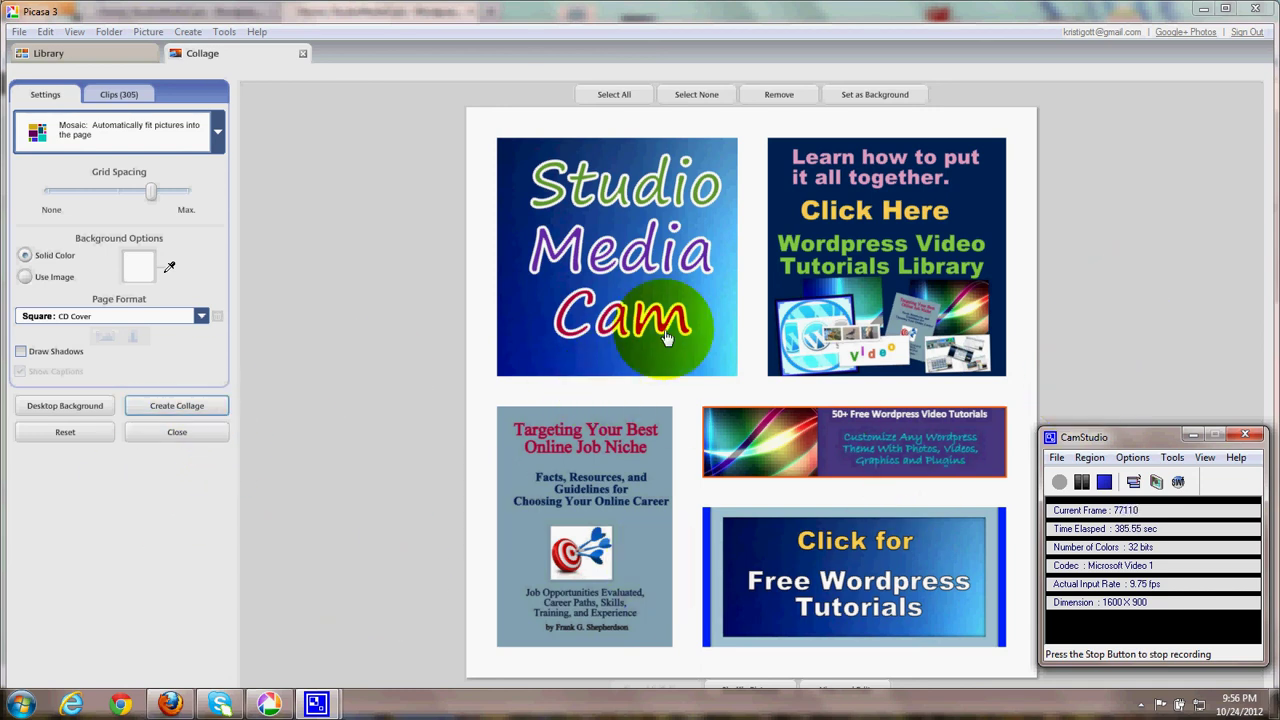
click(217, 132)
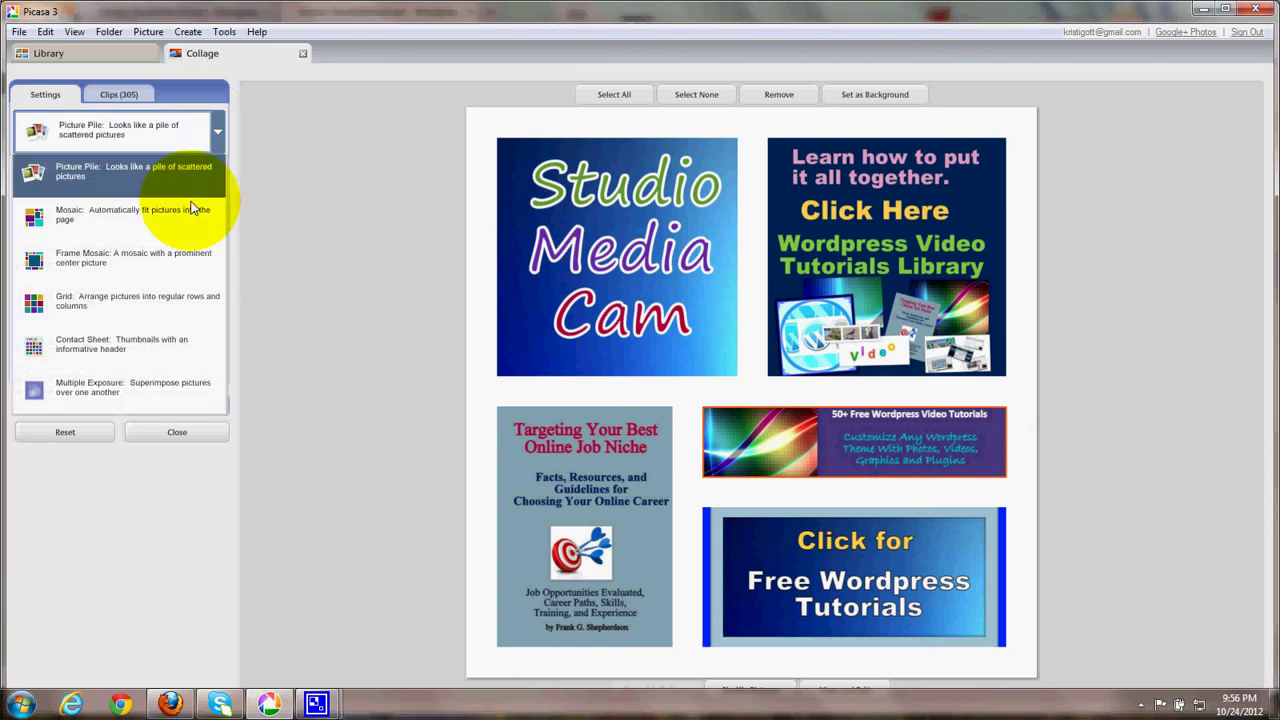
click(163, 264)
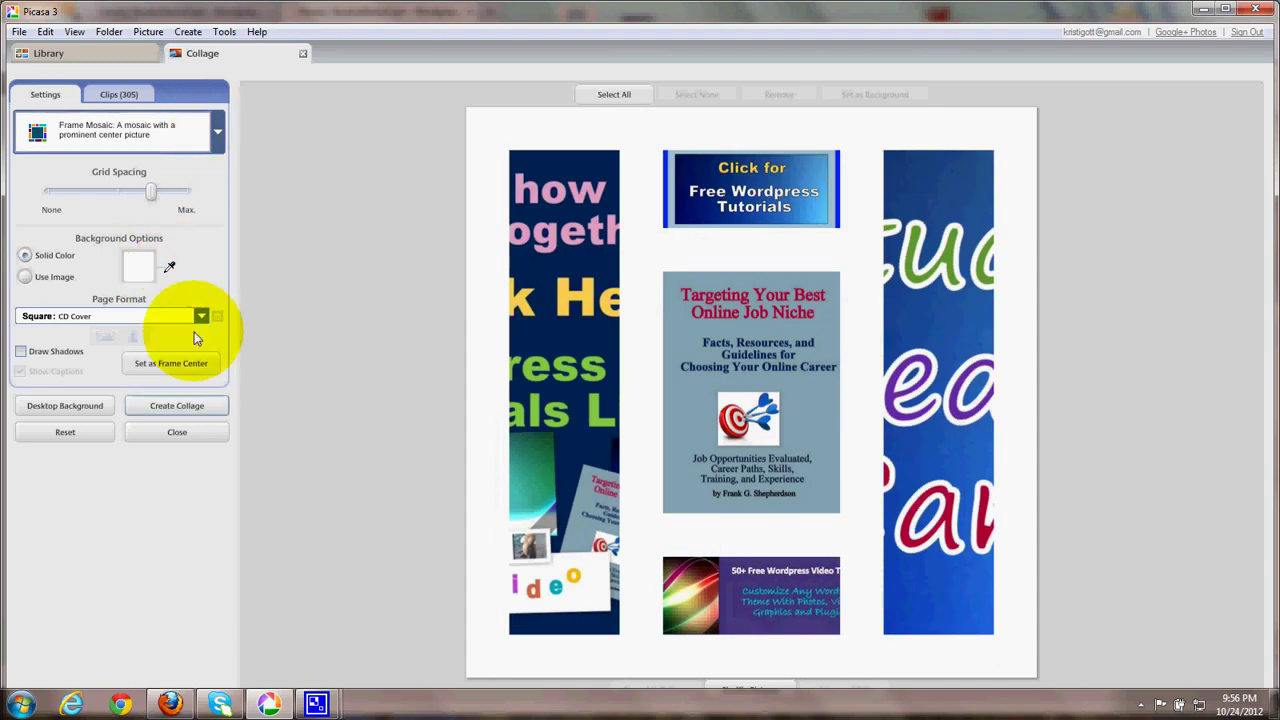
click(168, 406)
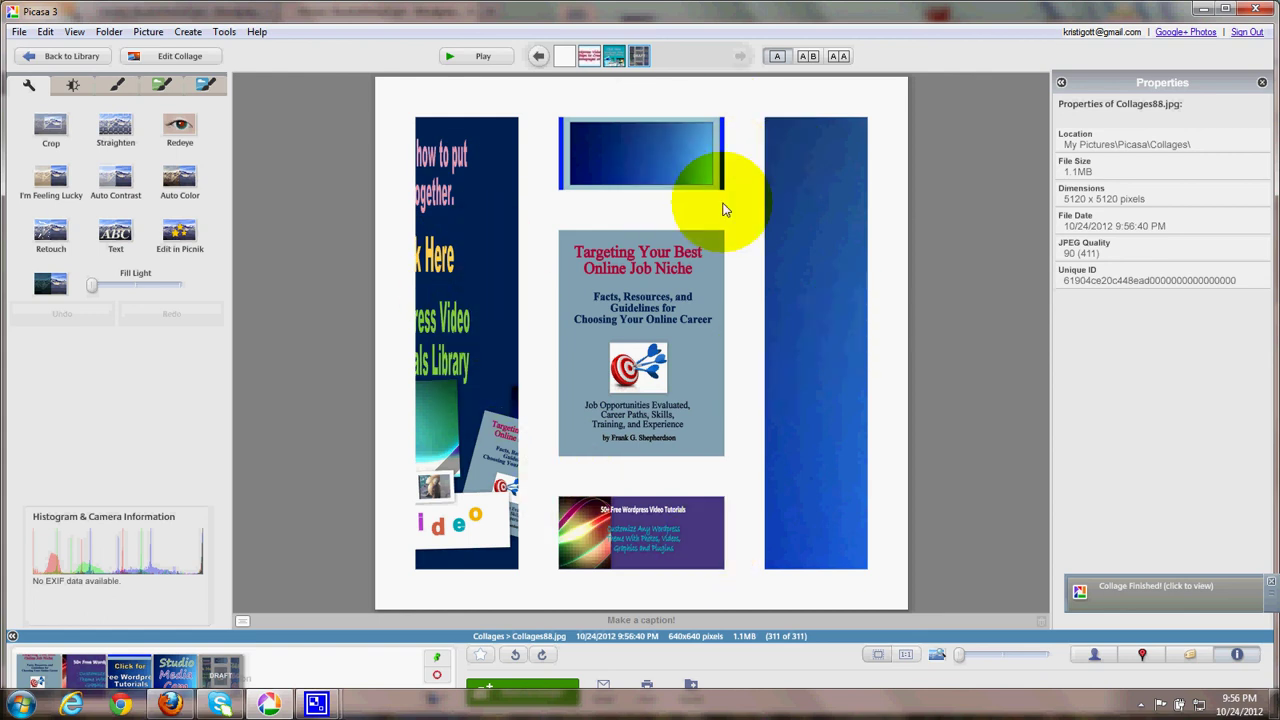
Add text styled as red Arial Black, size 26, with a black outline.
click(115, 233)
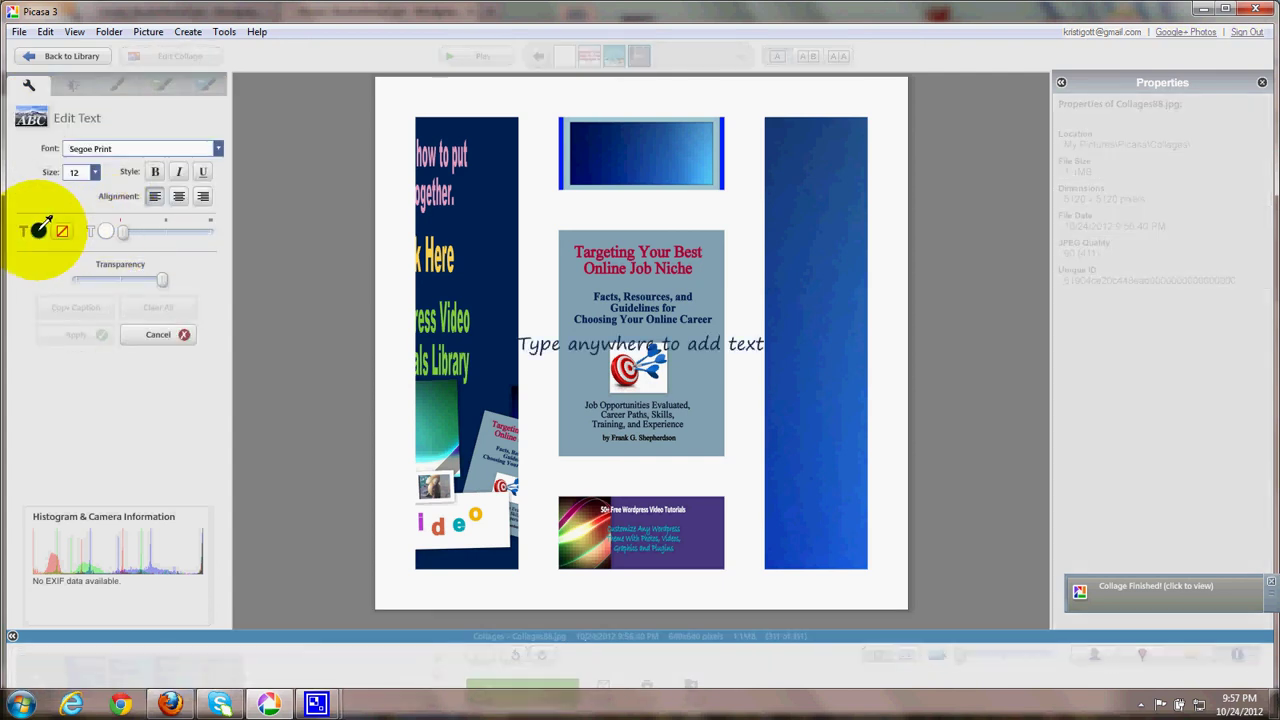
click(217, 150)
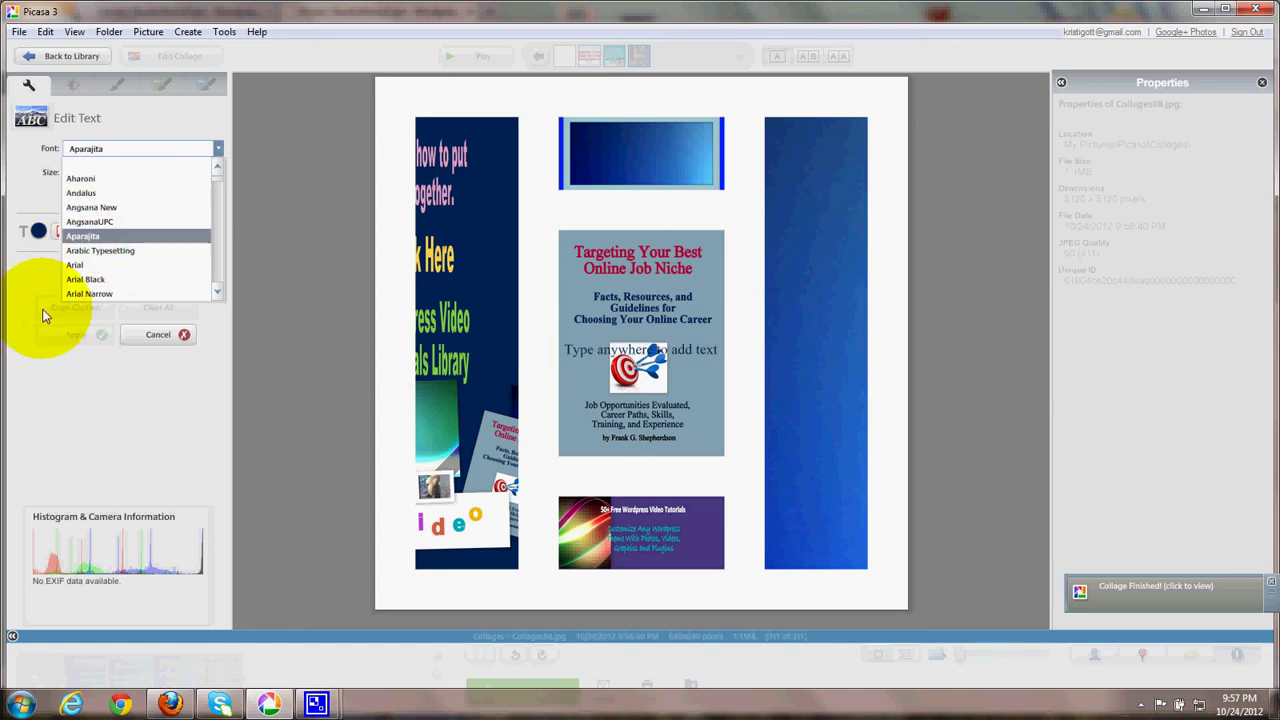
click(92, 280)
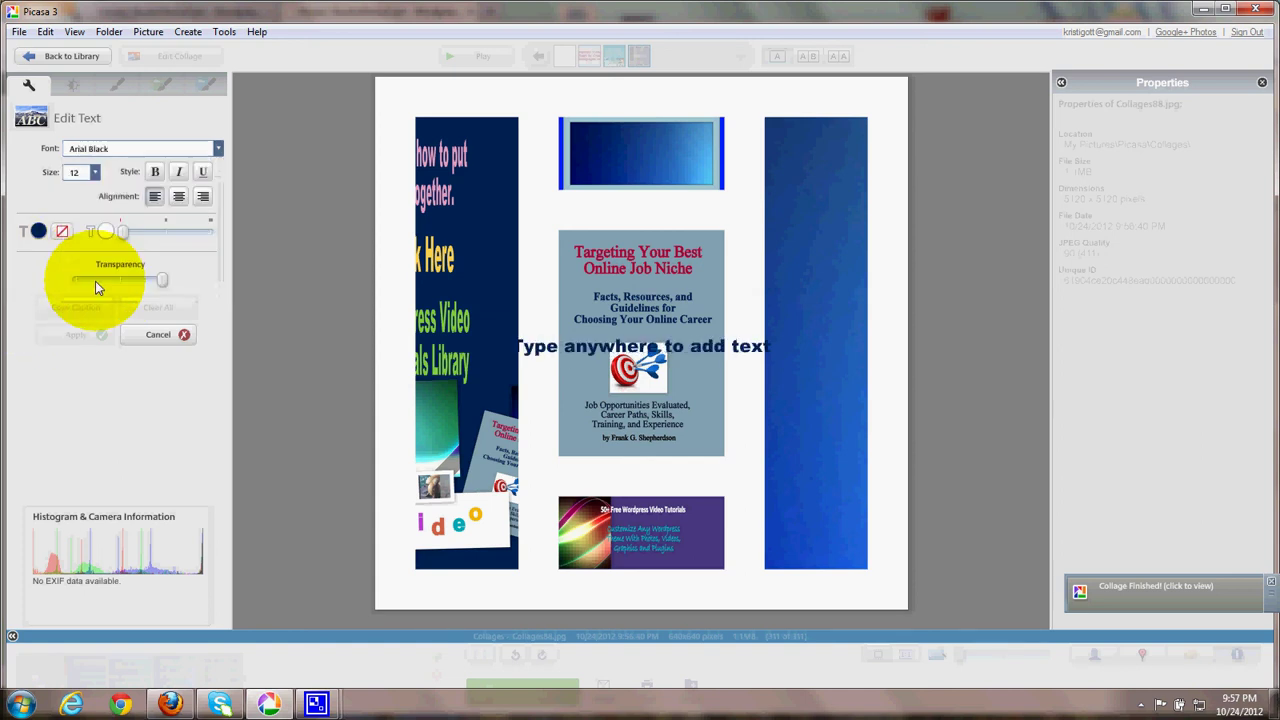
click(40, 230)
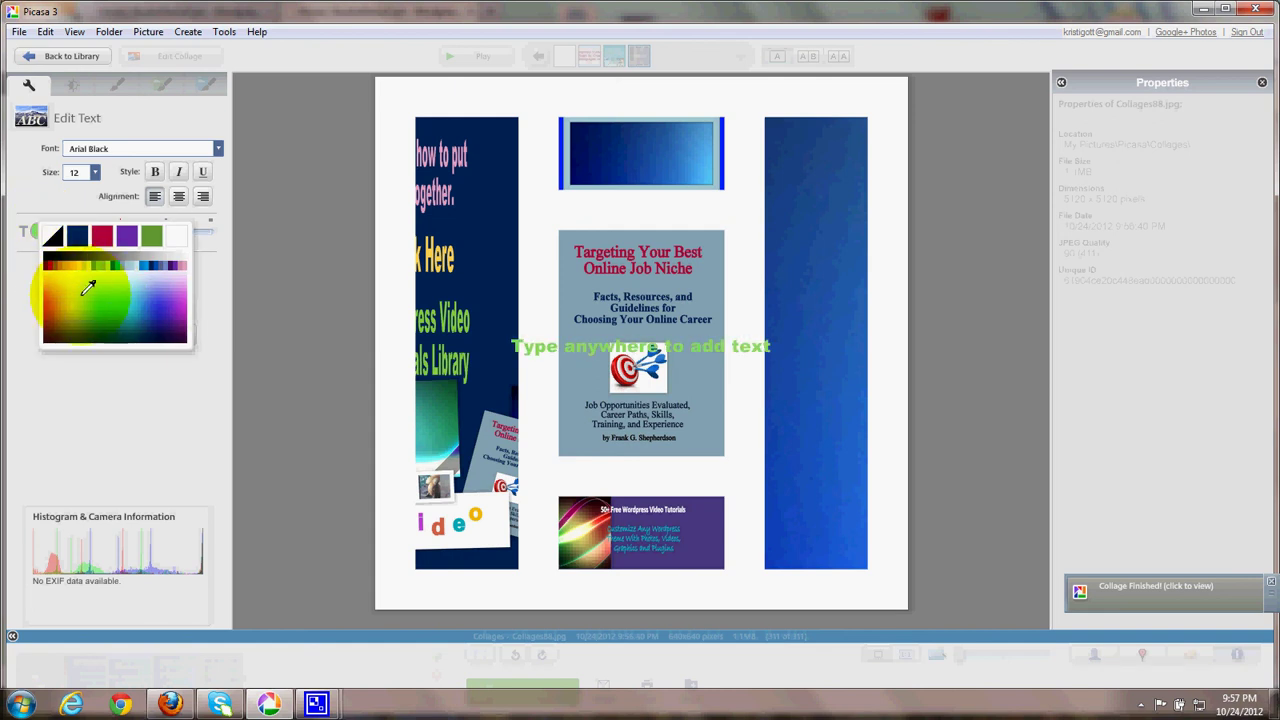
click(104, 230)
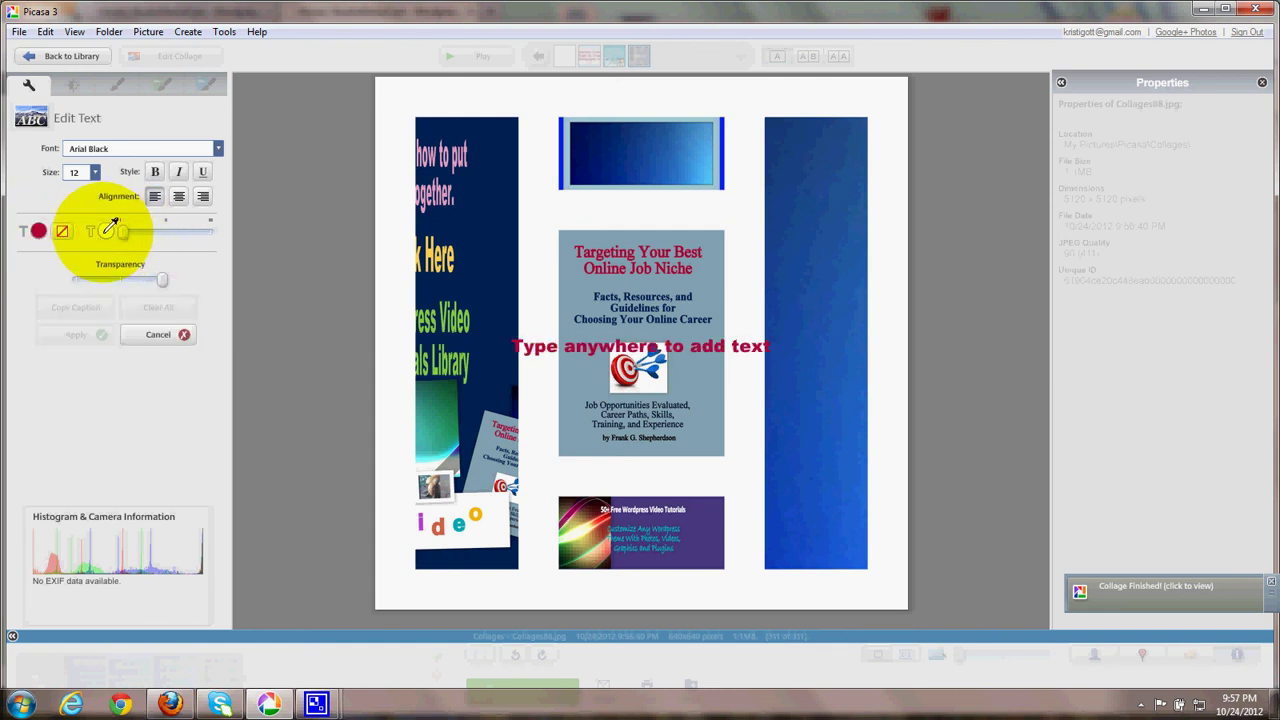
click(116, 224)
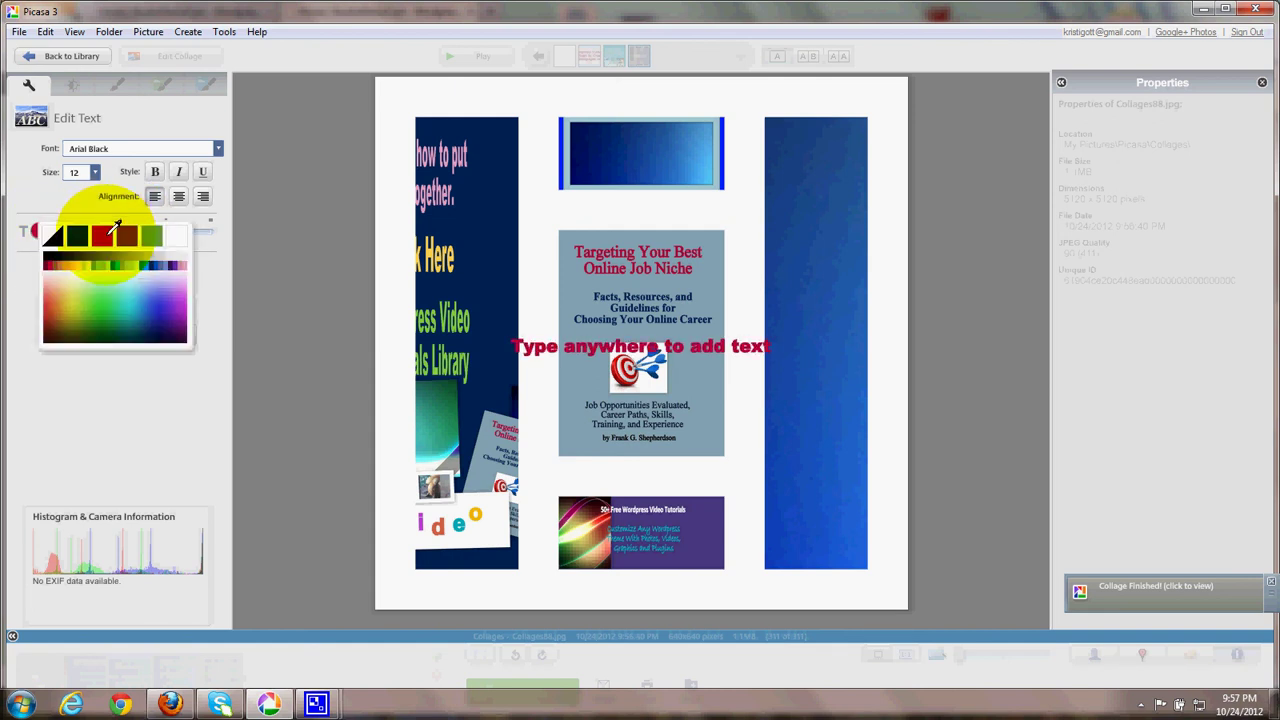
click(60, 236)
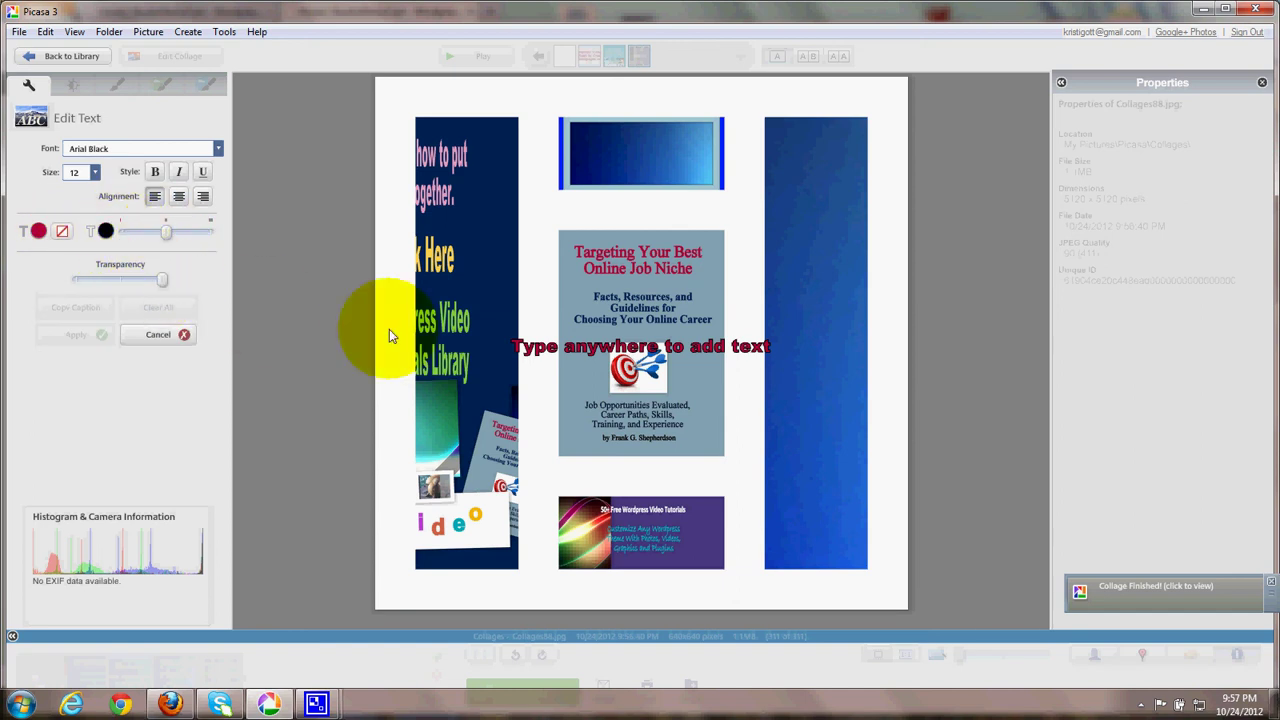
click(94, 172)
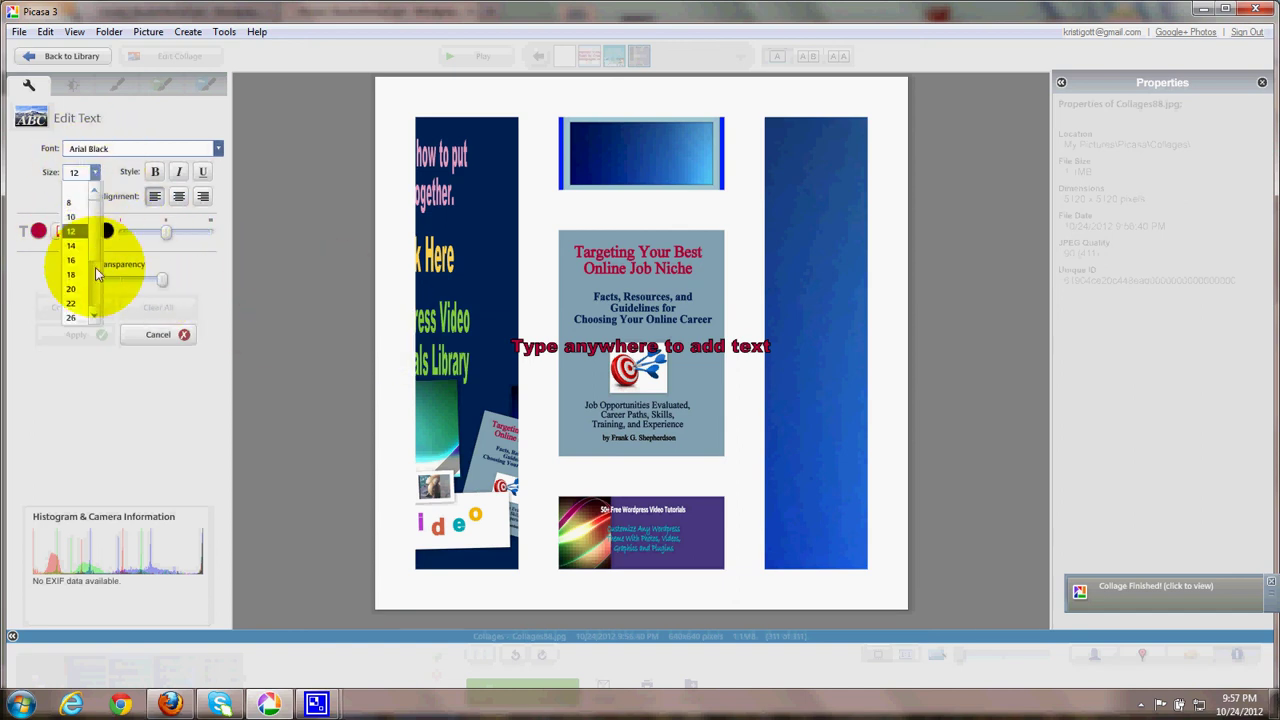
click(84, 318)
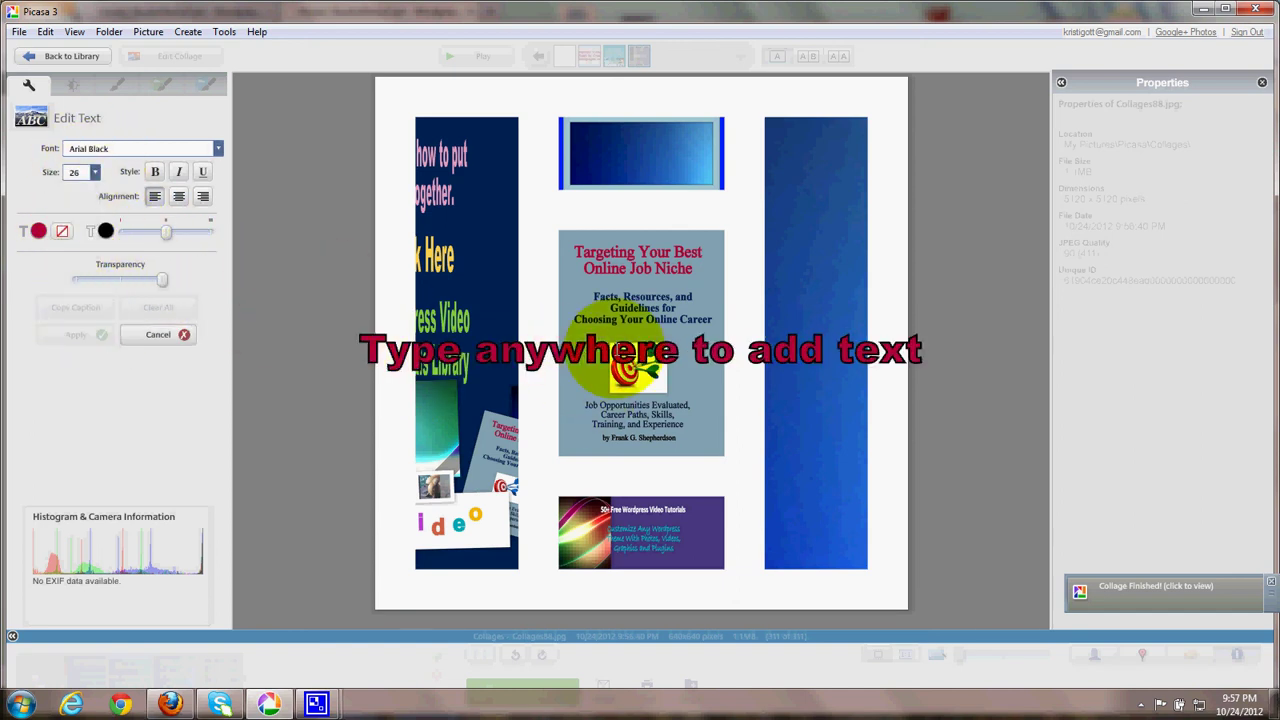
Type 'the', enlarge it and place it over the right column, keeping Arial Black.
click(480, 226)
text(the)
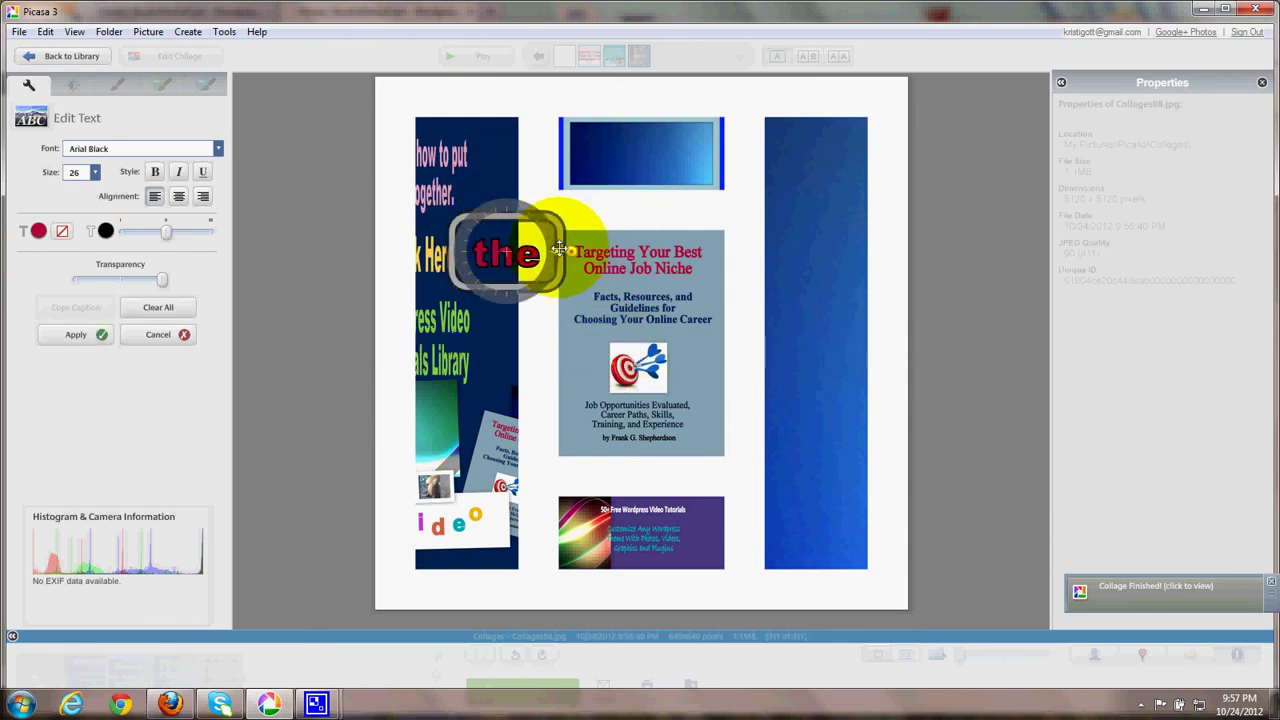
drag(574, 253, 660, 252)
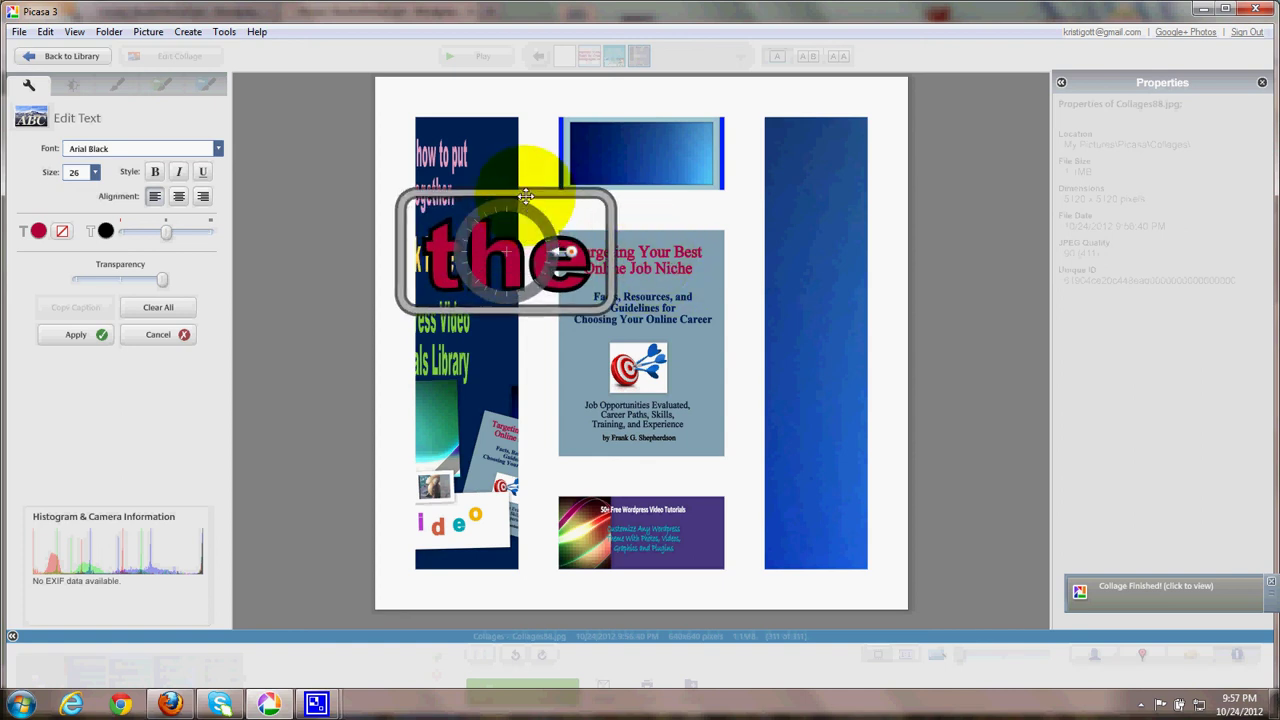
drag(527, 196, 823, 218)
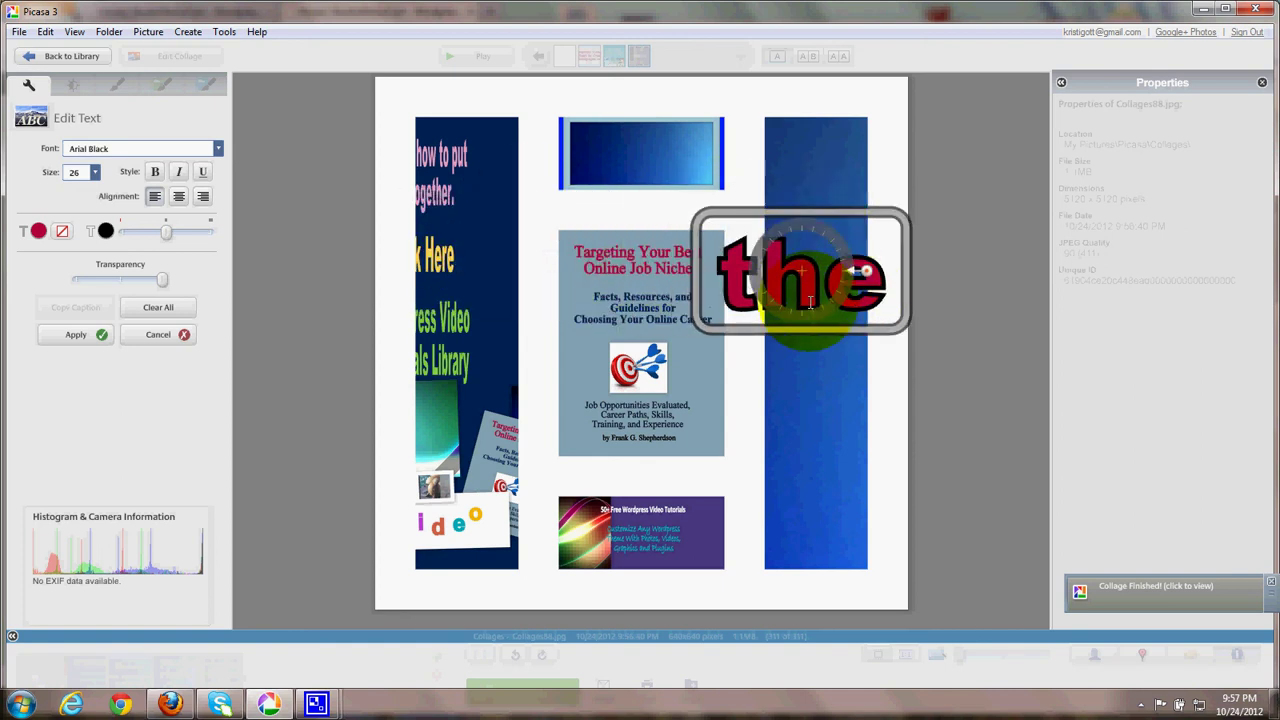
click(217, 148)
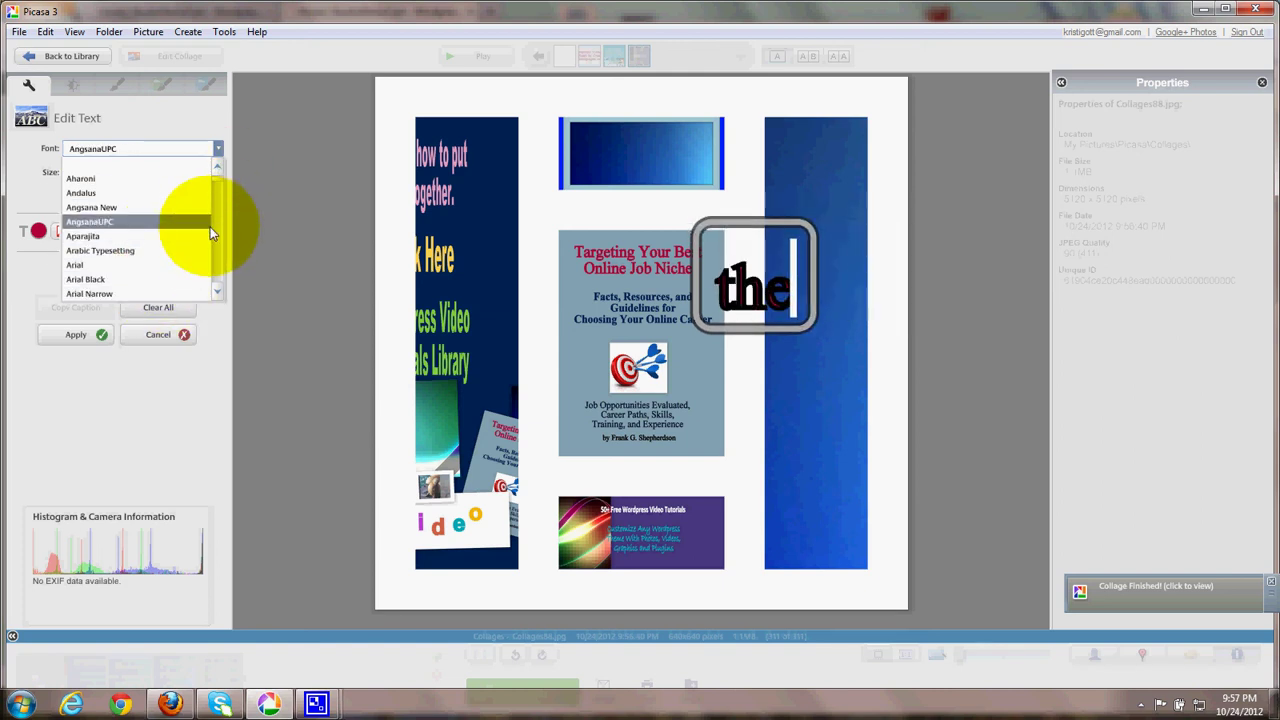
scroll(218, 297, down, 3)
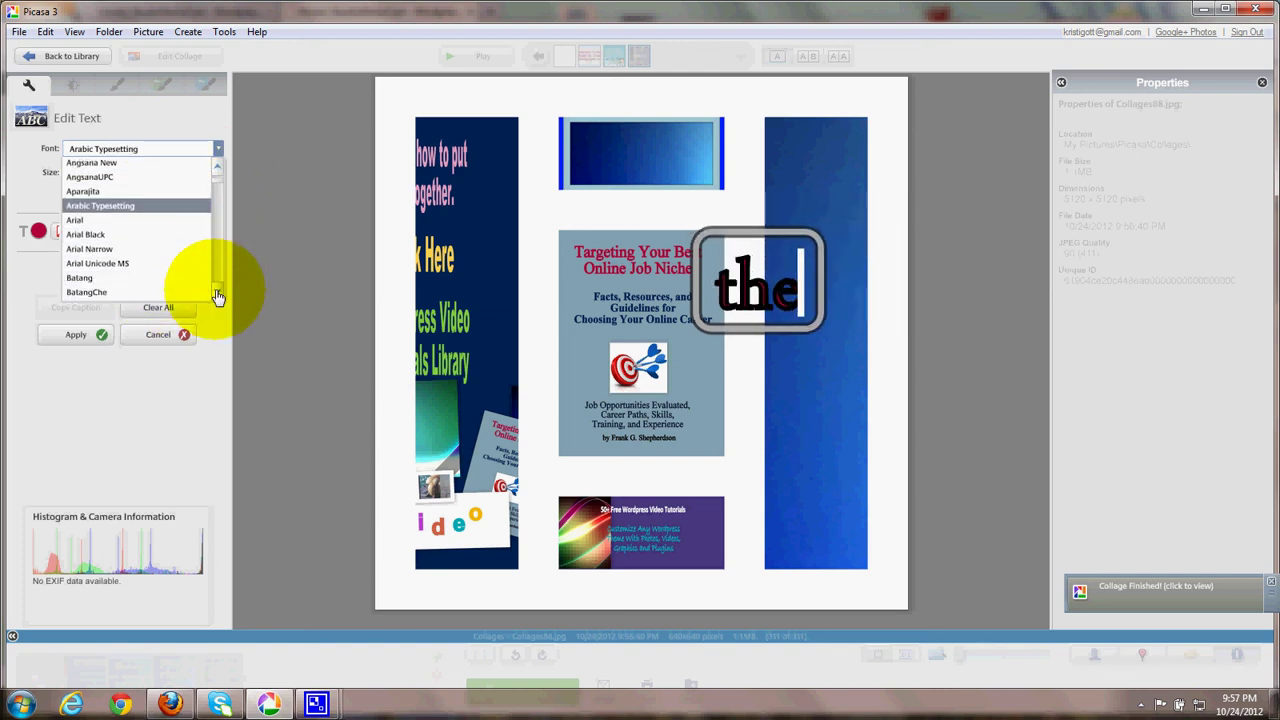
click(71, 341)
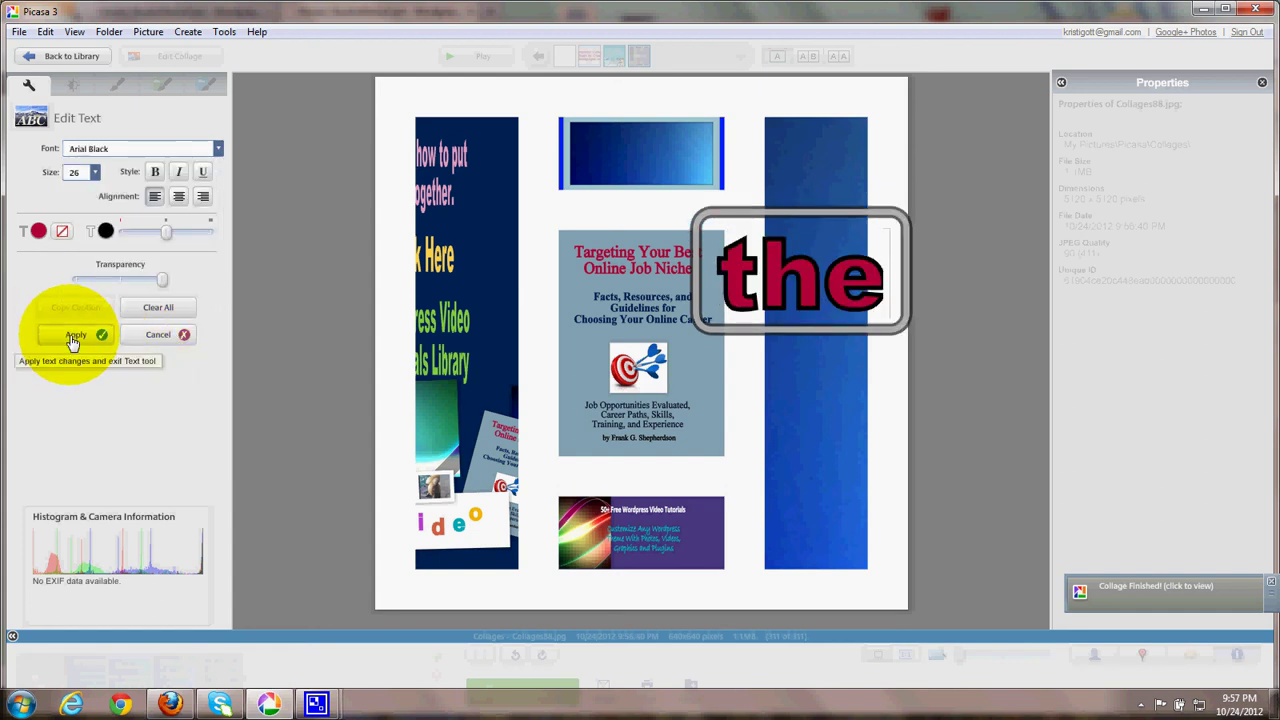
Apply the red 'the' text overlay to the Picasa collage.
click(73, 338)
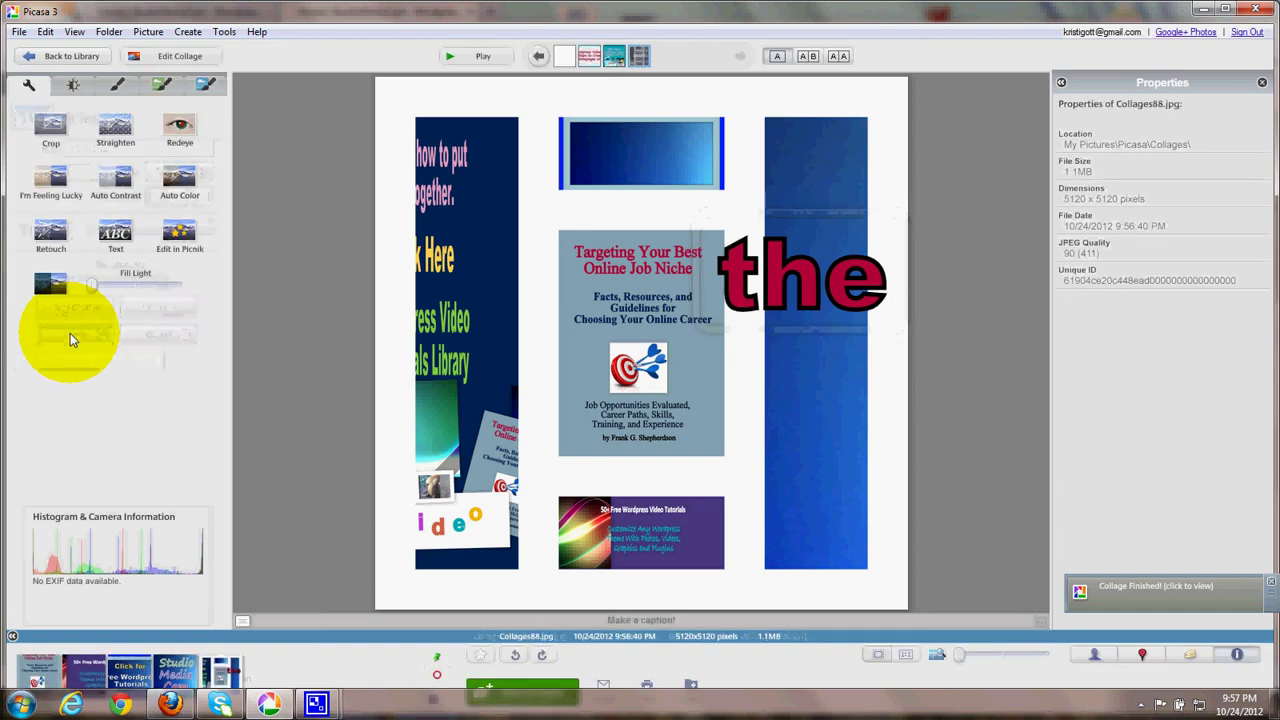
click(18, 32)
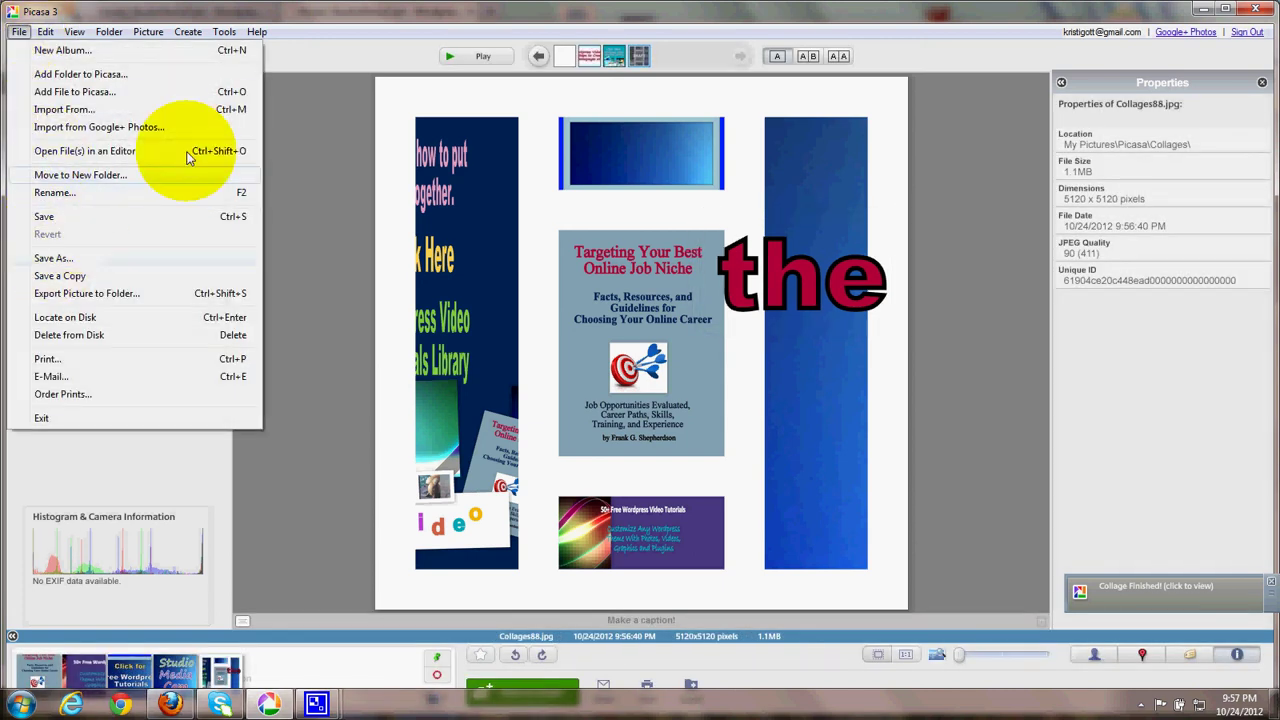
click(303, 176)
Bring Firefox forward showing the studiomediacam.com home page and its featured-image collage.
mouse_move(318, 693)
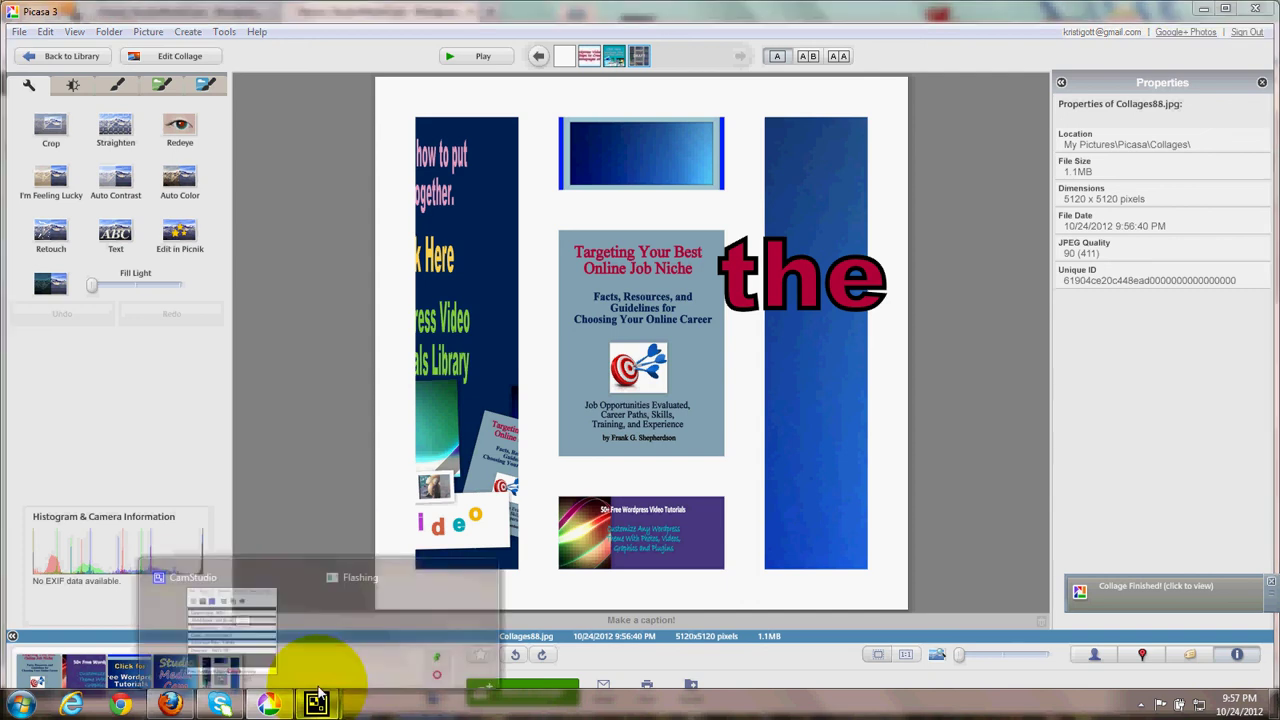
click(286, 657)
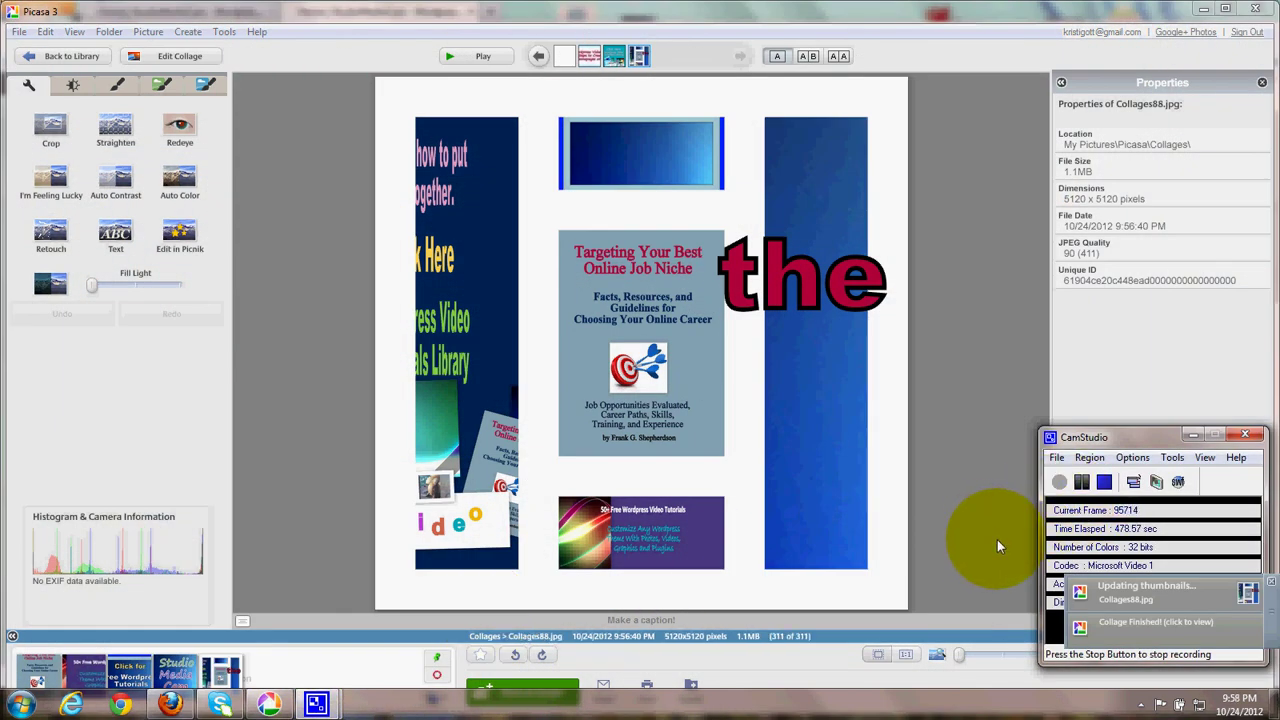
click(167, 690)
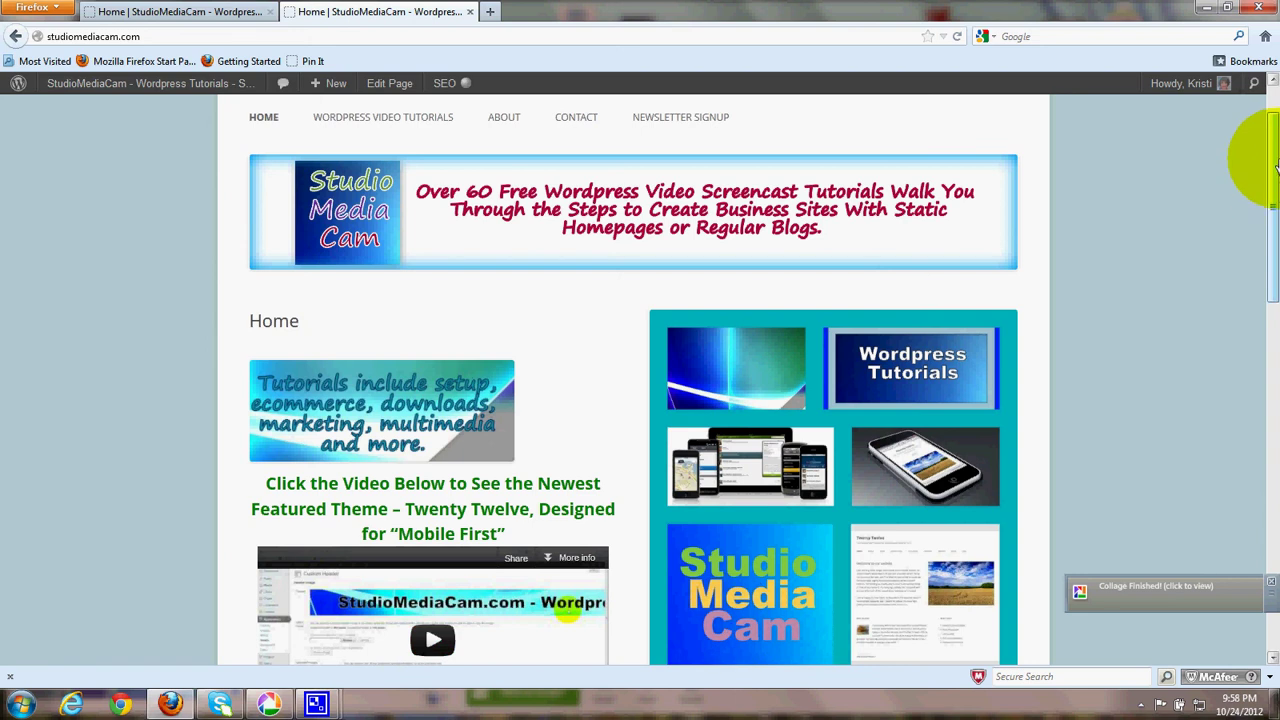
drag(1274, 175, 1274, 305)
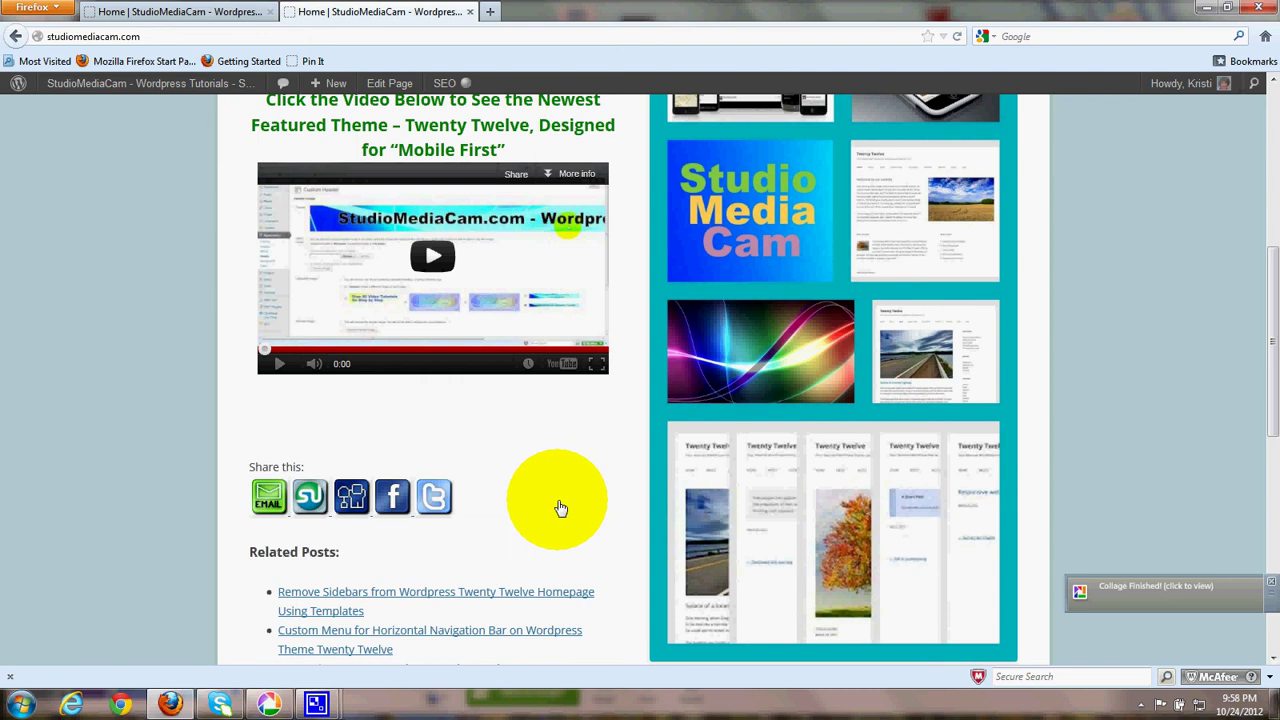
drag(1275, 280, 1257, 177)
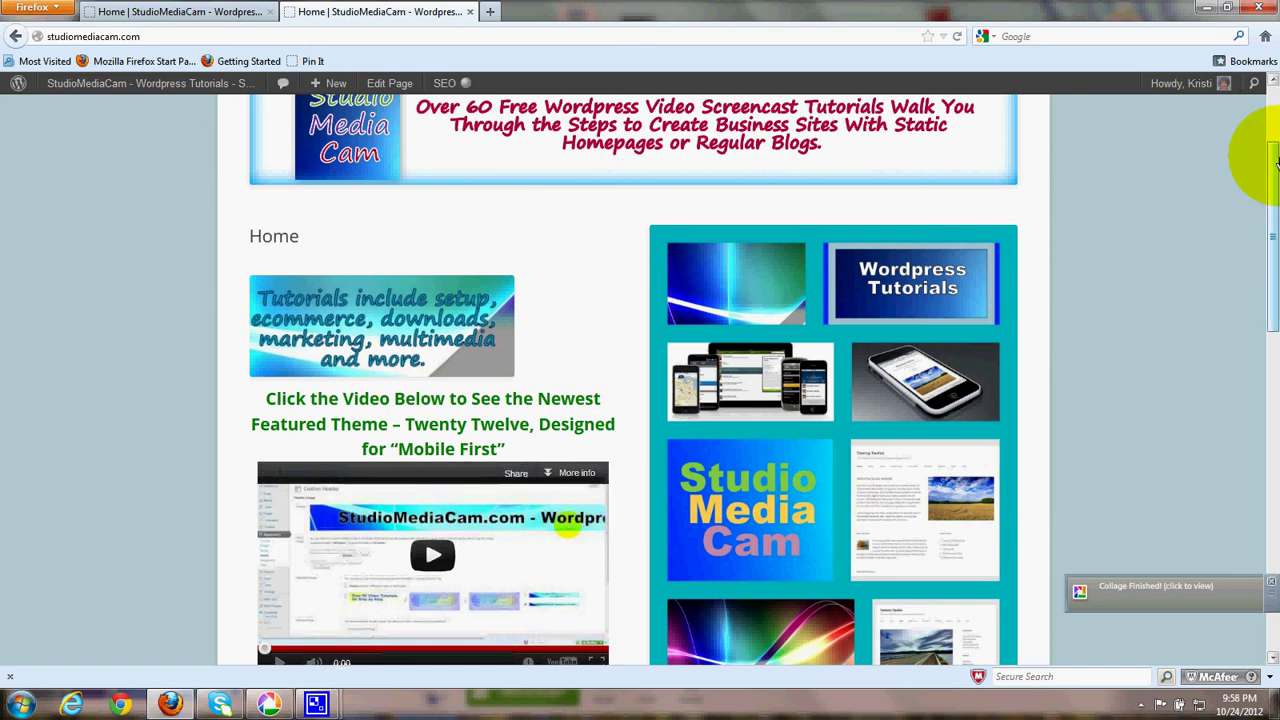
drag(1272, 148, 1272, 196)
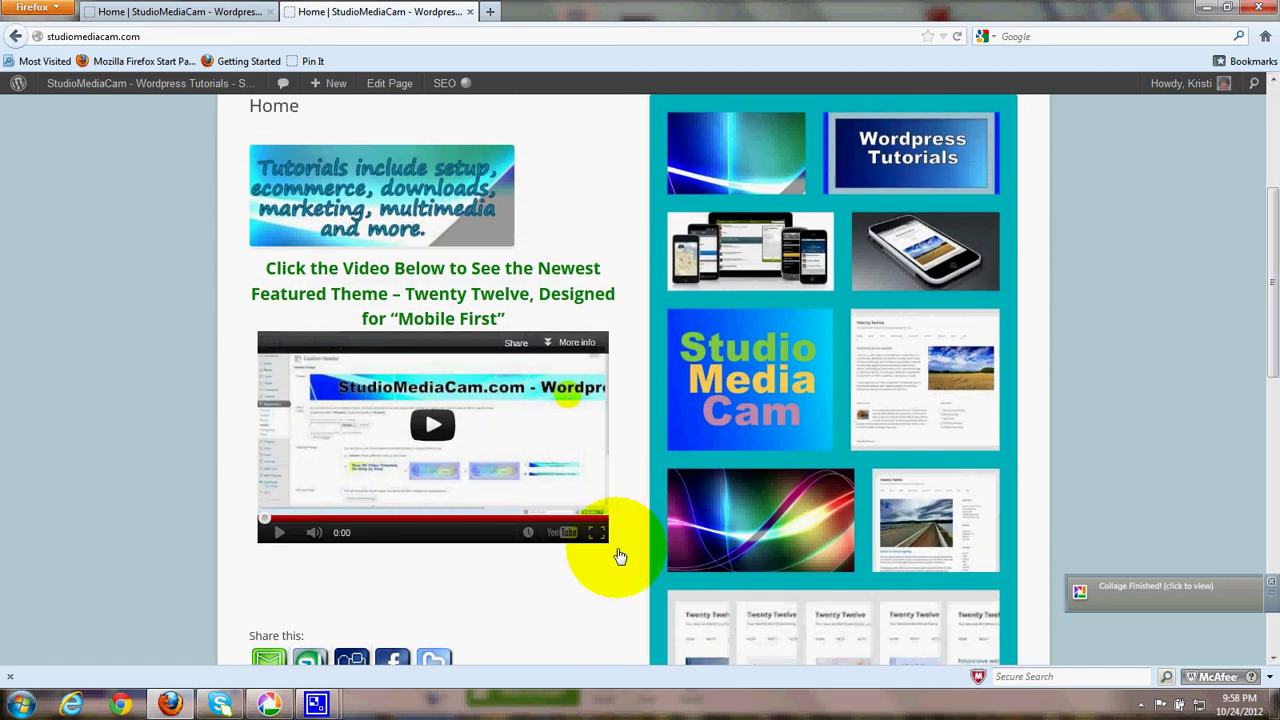
mouse_move(315, 705)
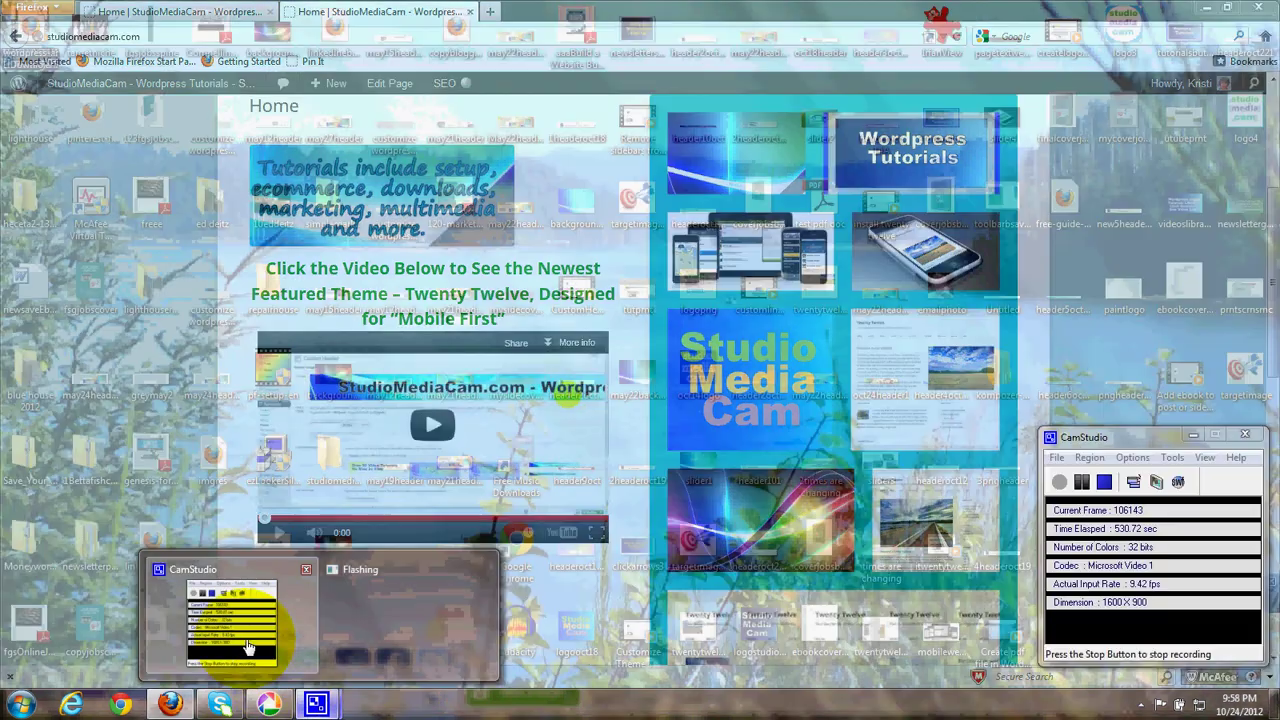
click(205, 580)
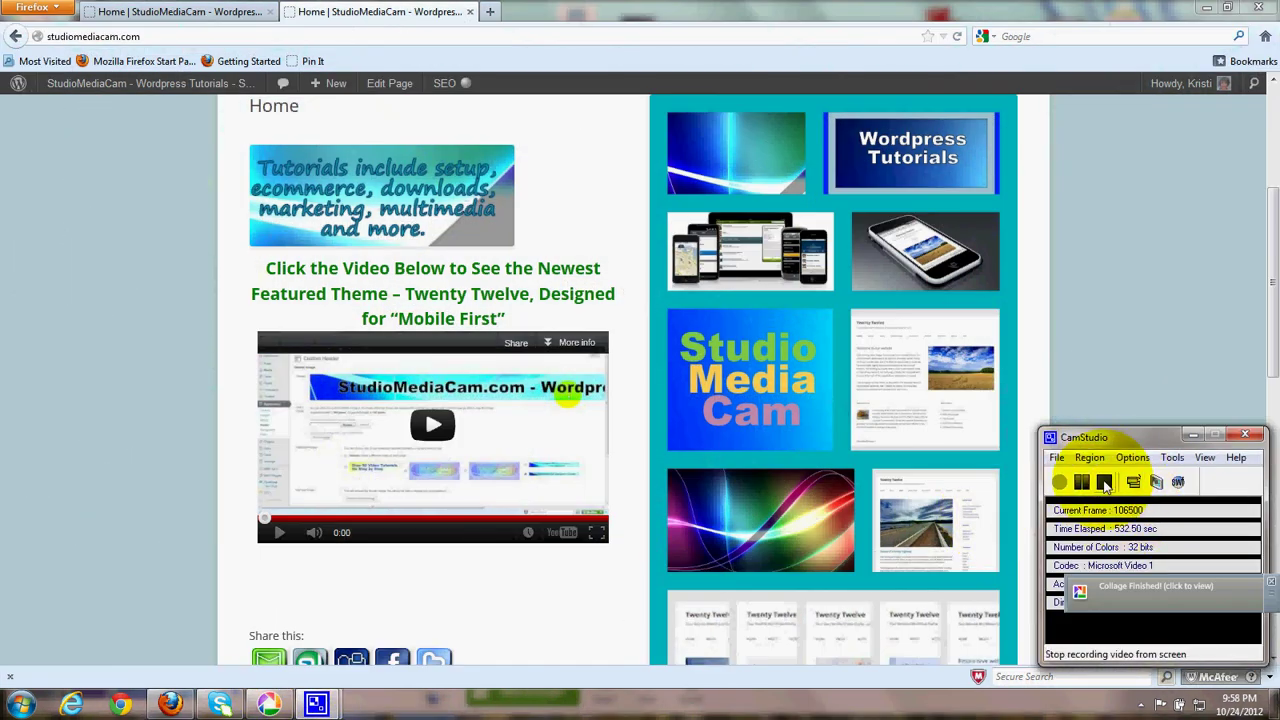